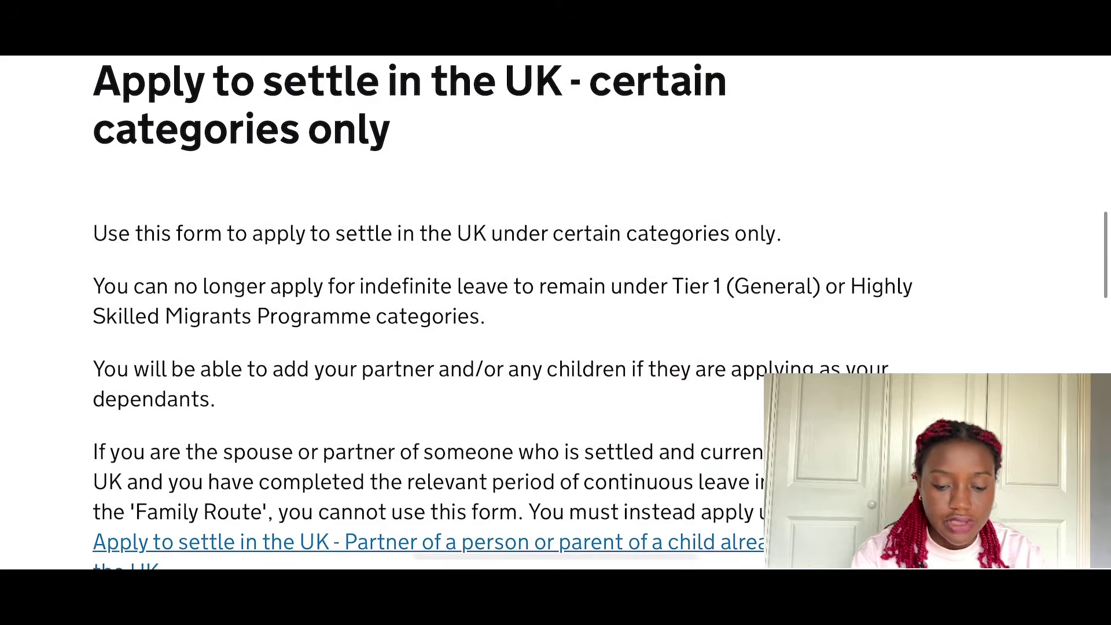
Read the guidance for the 'Apply to settle in the UK - certain categories only' form, including eligibility, timing, eVisa and data use
scroll(429, 313, "down", 1)
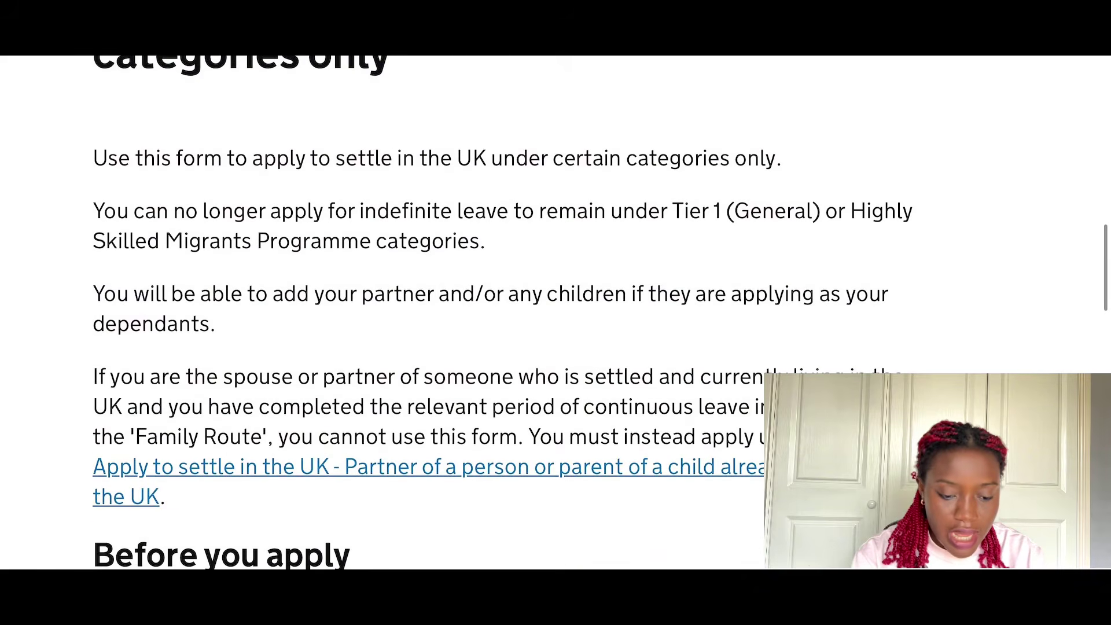
scroll(428, 313, "down", 2)
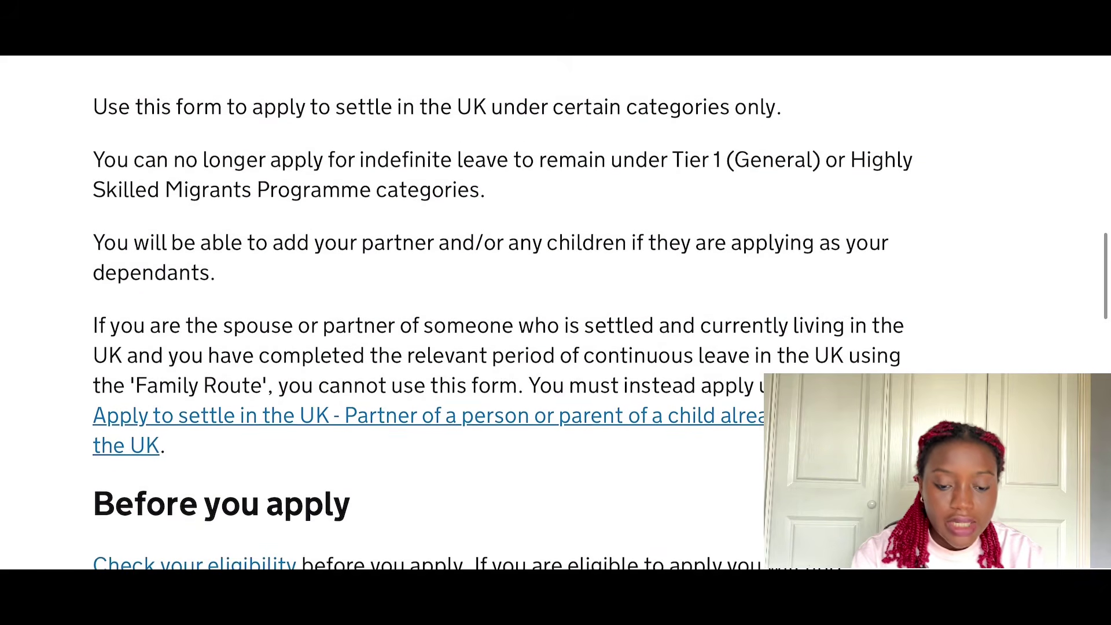
scroll(428, 312, "down", 1)
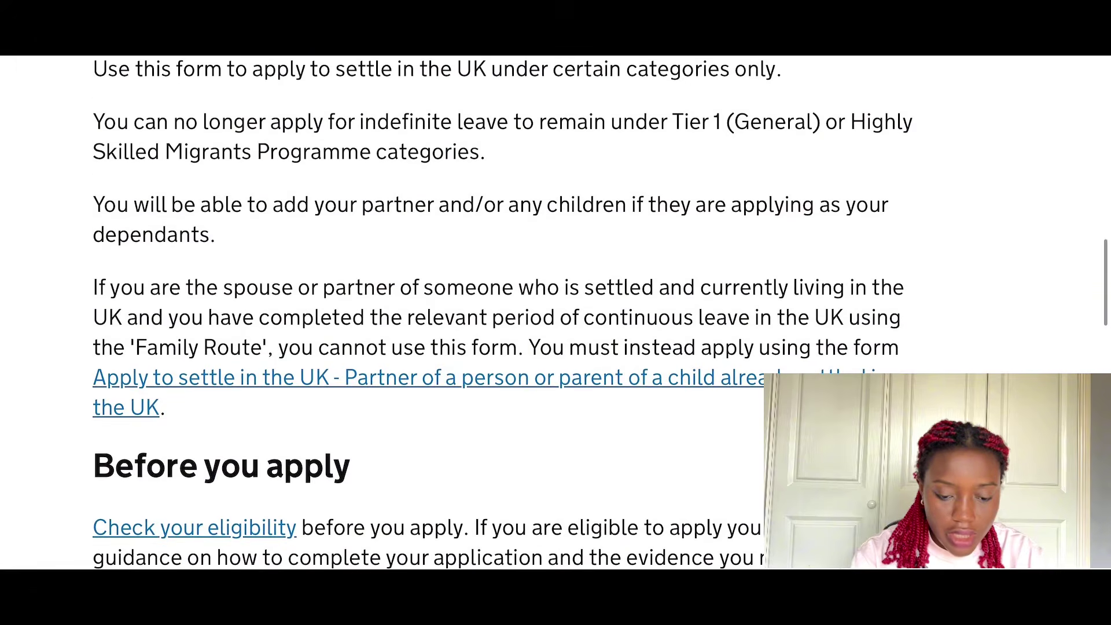
scroll(502, 313, "down", 3)
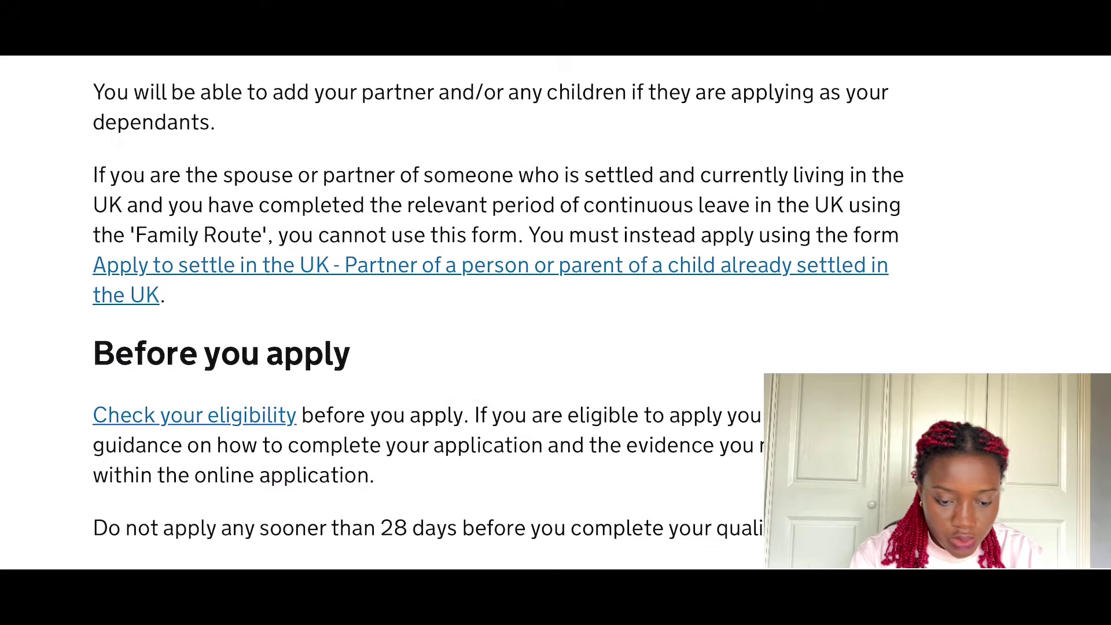
scroll(503, 313, "down", 5)
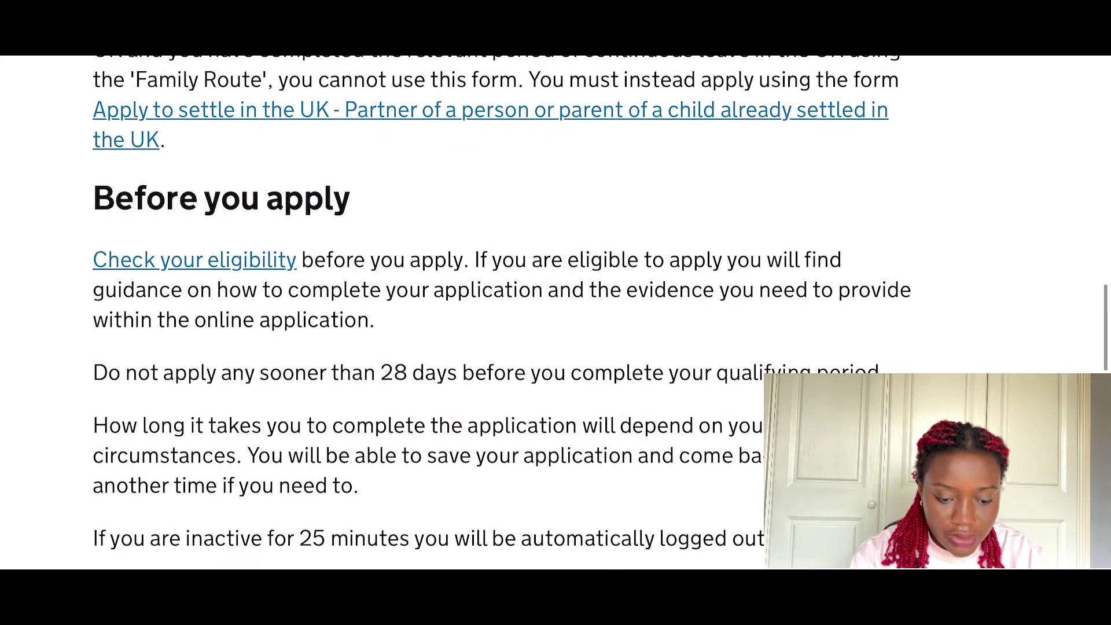
scroll(503, 312, "down", 3)
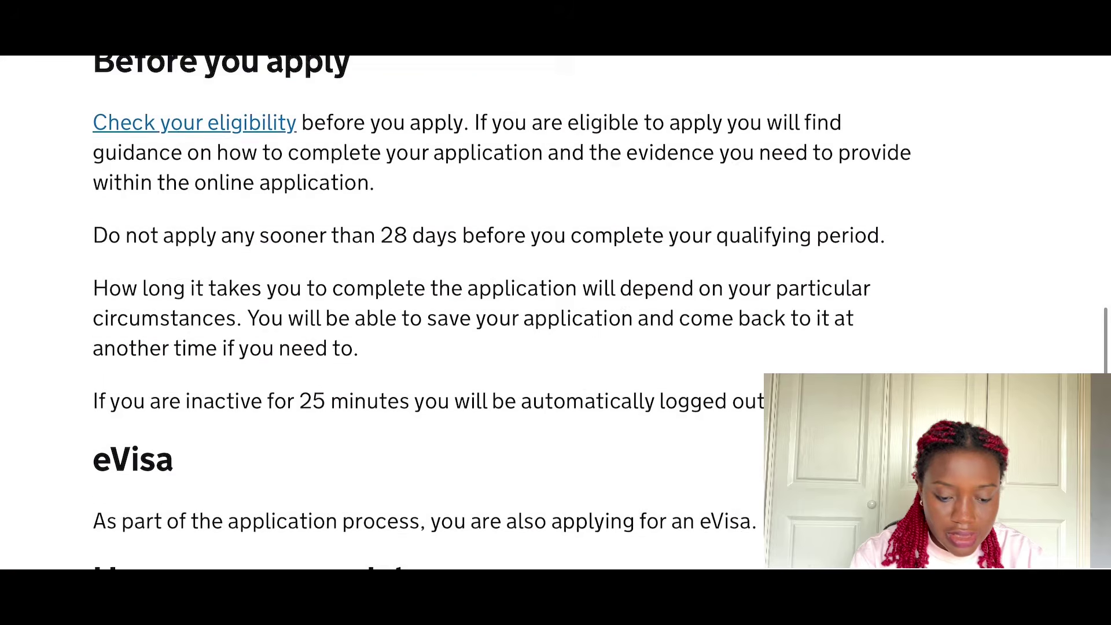
scroll(503, 313, "down", 1)
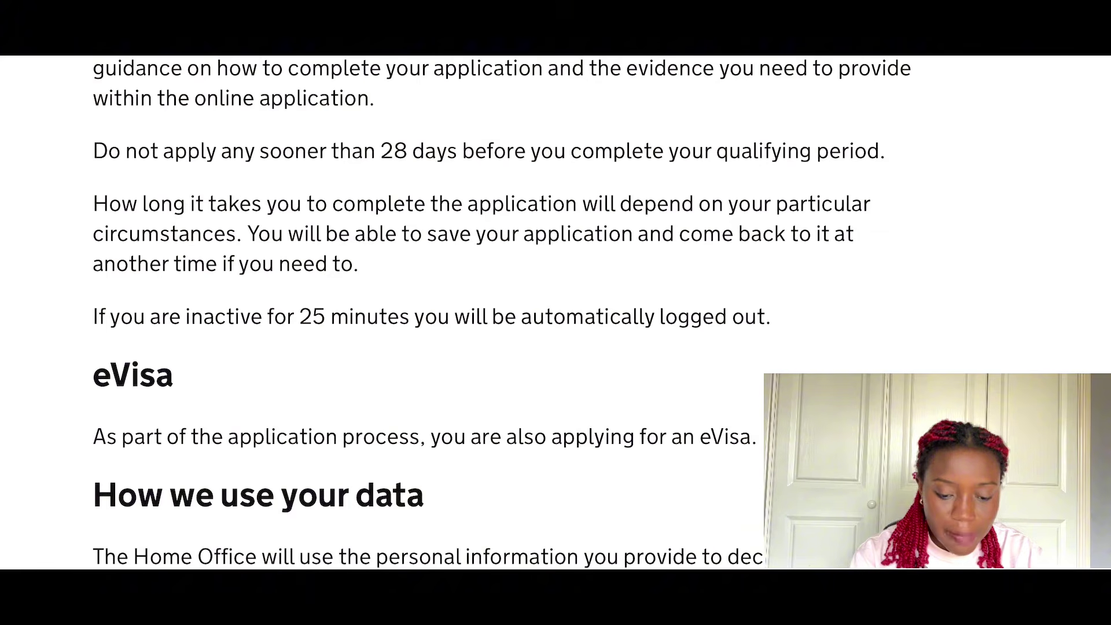
scroll(502, 313, "down", 9)
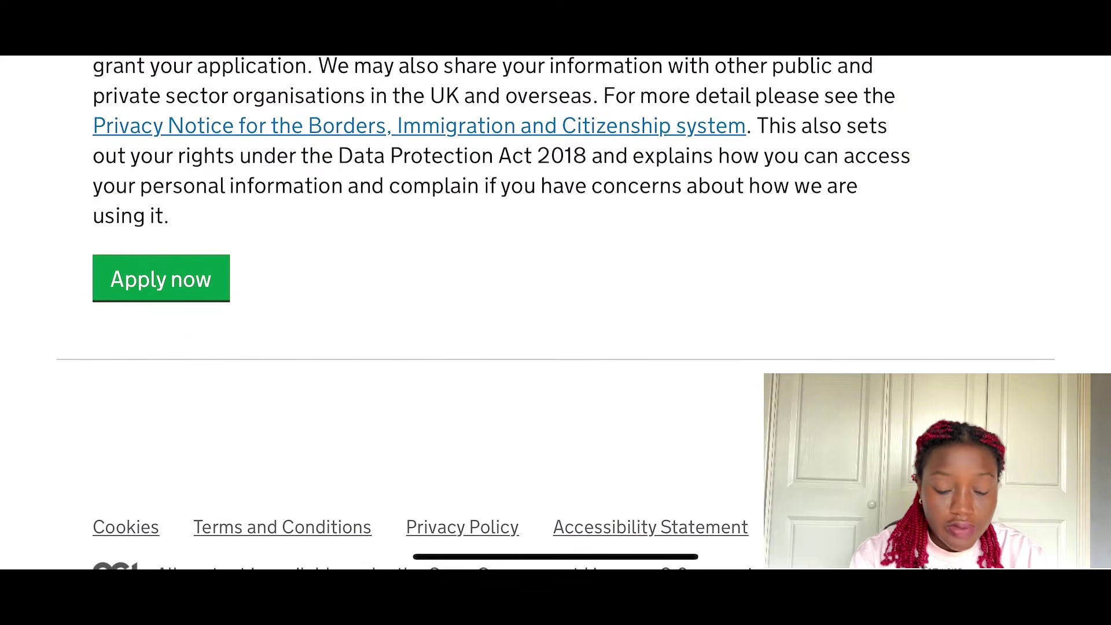
Start the settlement application, answer Yes to currently being in the UK, and save the answer
left_click(161, 279)
scroll(503, 312, "down", 10)
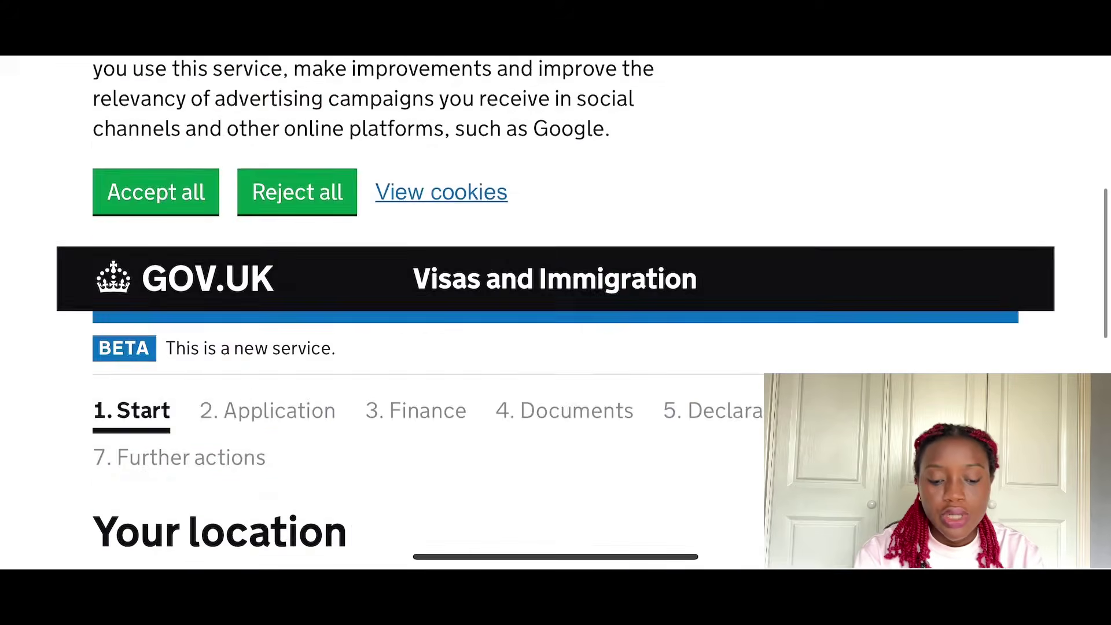
scroll(503, 312, "down", 1)
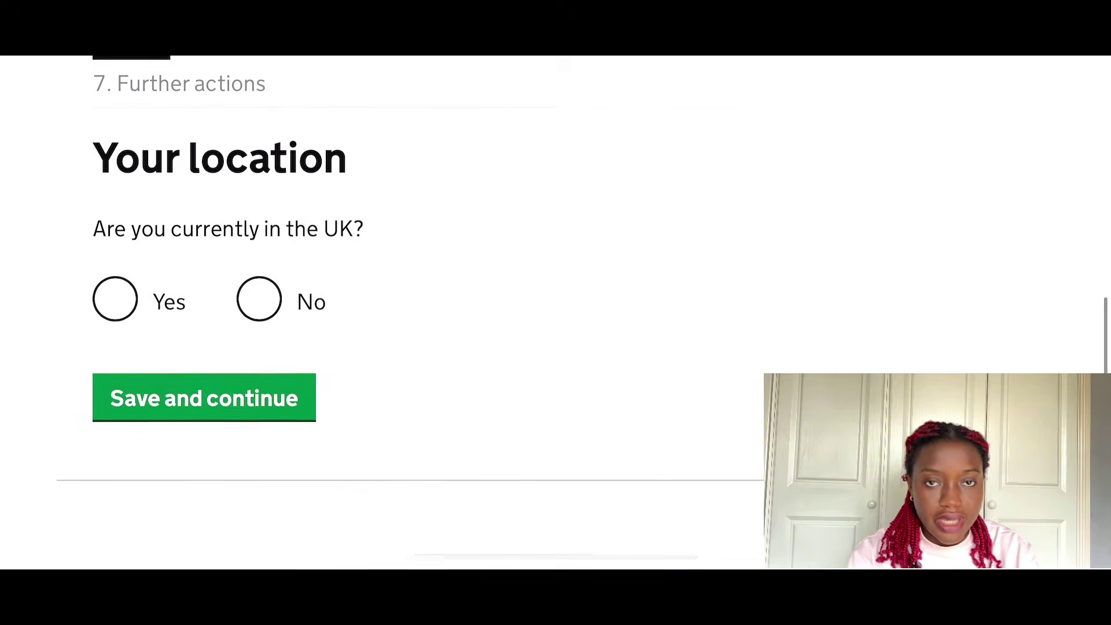
left_click(204, 416)
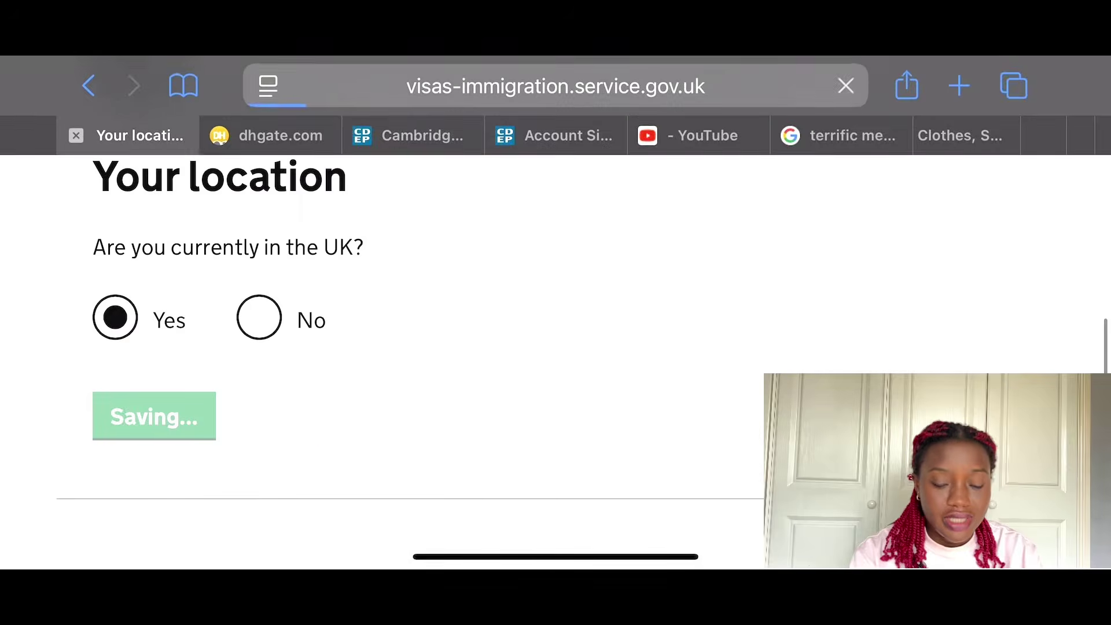
Answer No to having an undecided Home Office application for leave to remain, and save the answer
scroll(503, 312, "down", 8)
scroll(503, 312, "down", 4)
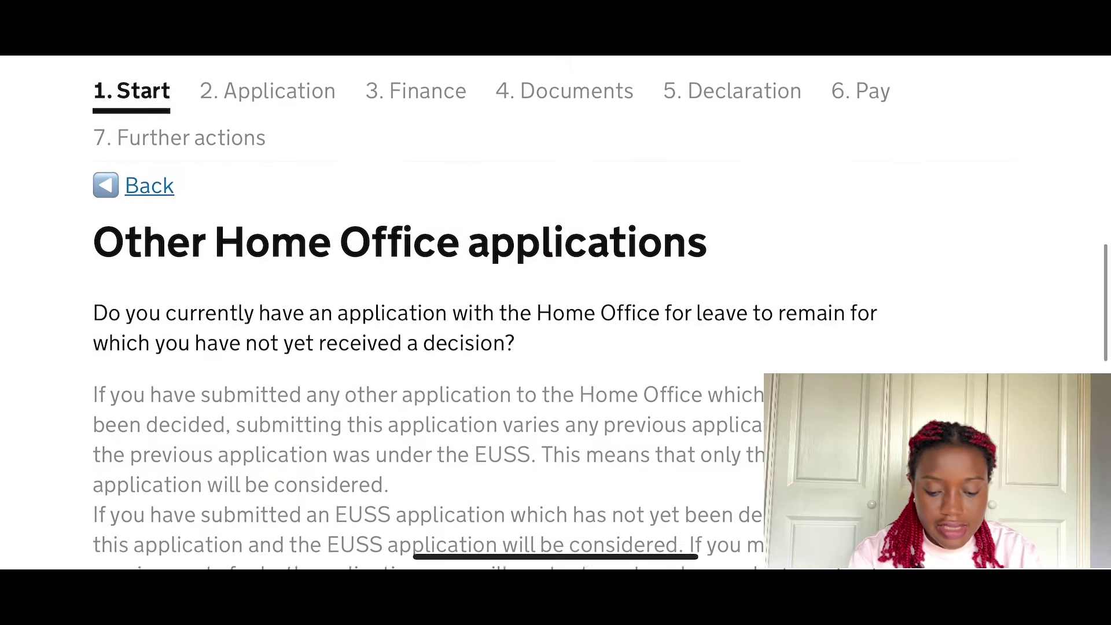
scroll(502, 313, "down", 2)
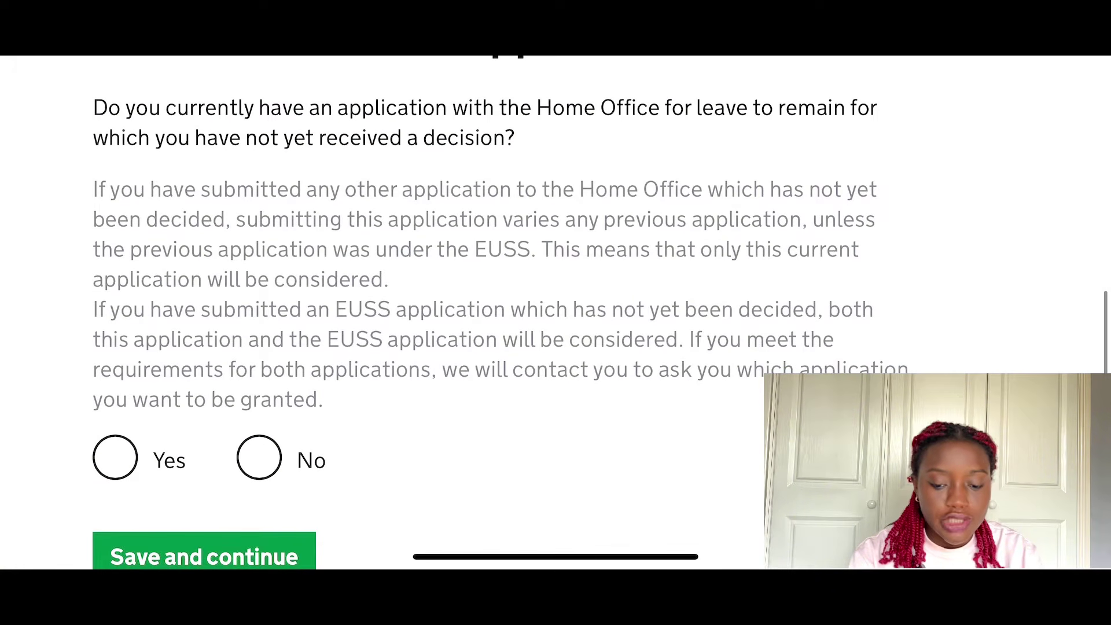
left_click(259, 457)
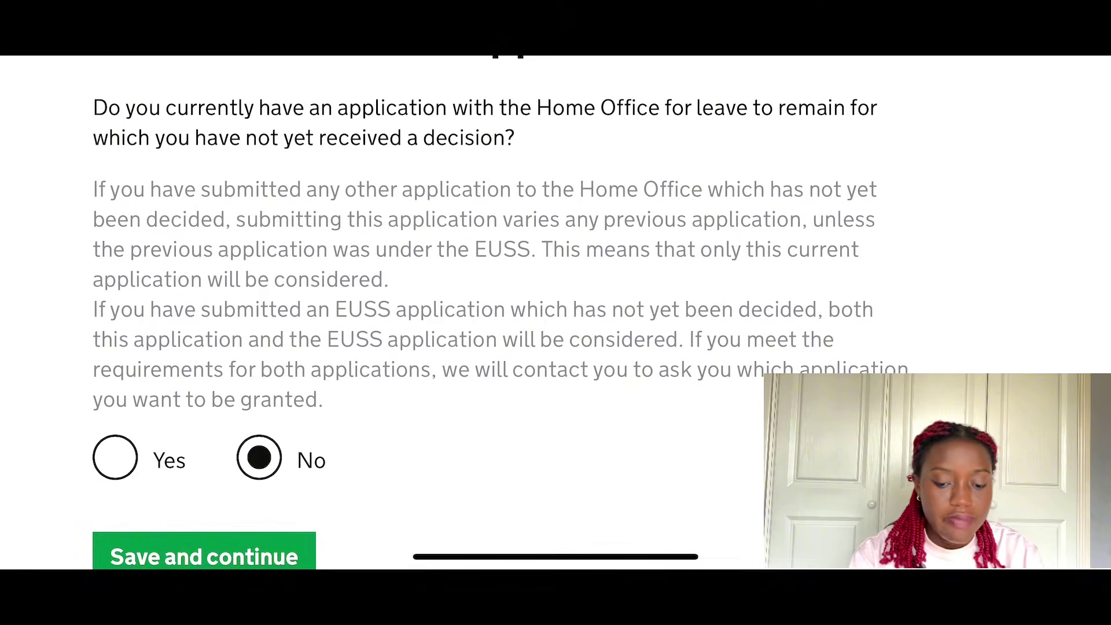
left_click(204, 553)
Read the email registration instructions, the password requirements and the fields for creating and repeating the password
scroll(503, 313, "down", 1)
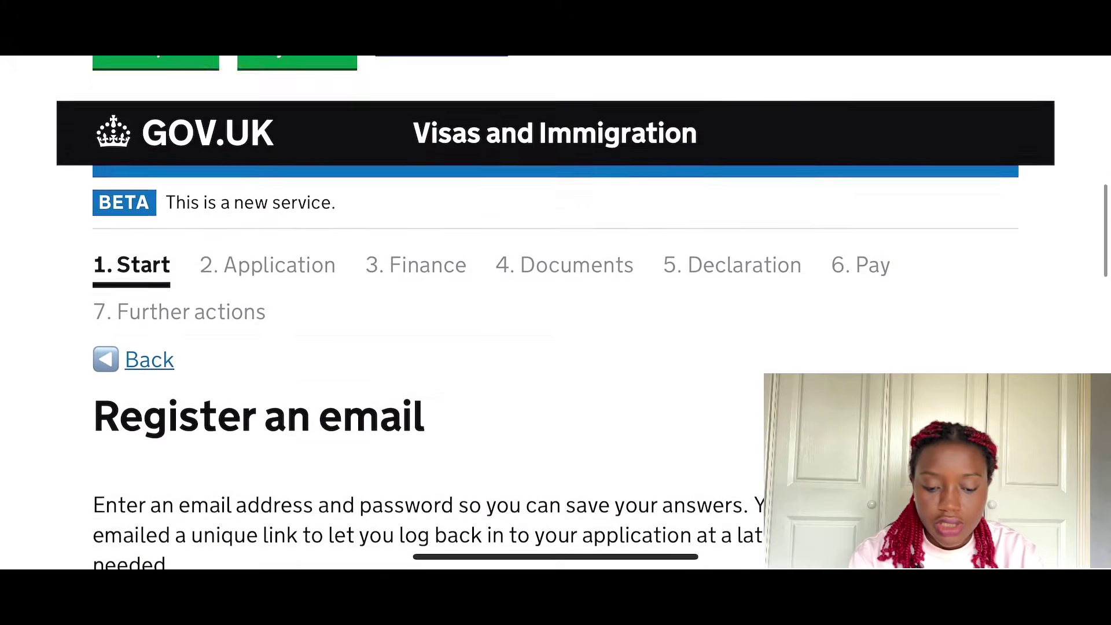
scroll(555, 313, "down", 3)
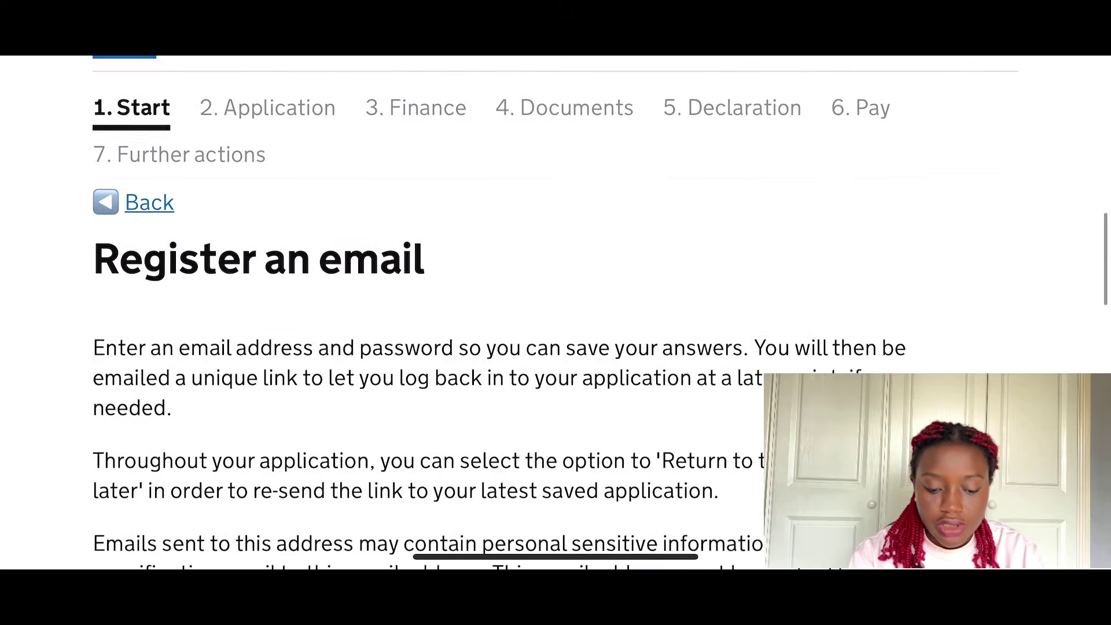
scroll(497, 313, "down", 2)
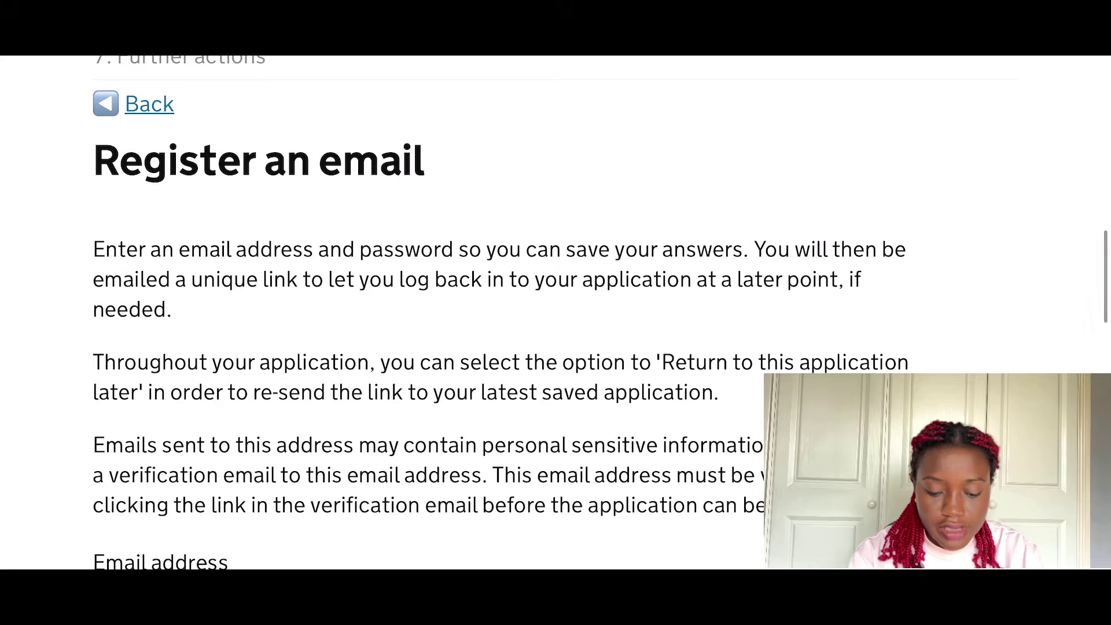
scroll(498, 312, "down", 1)
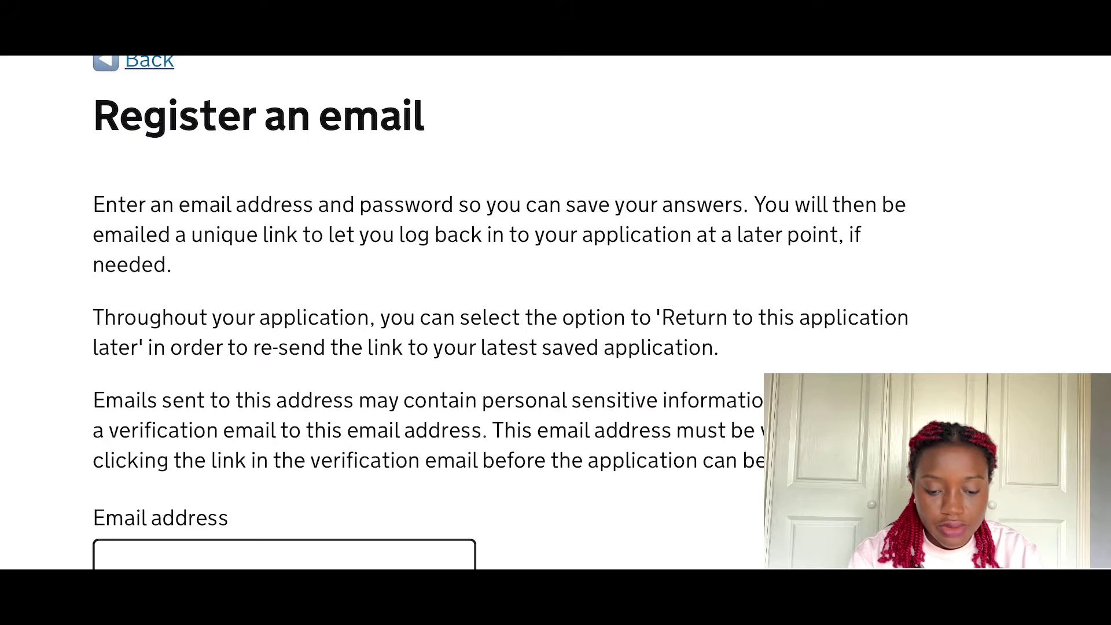
scroll(498, 312, "down", 4)
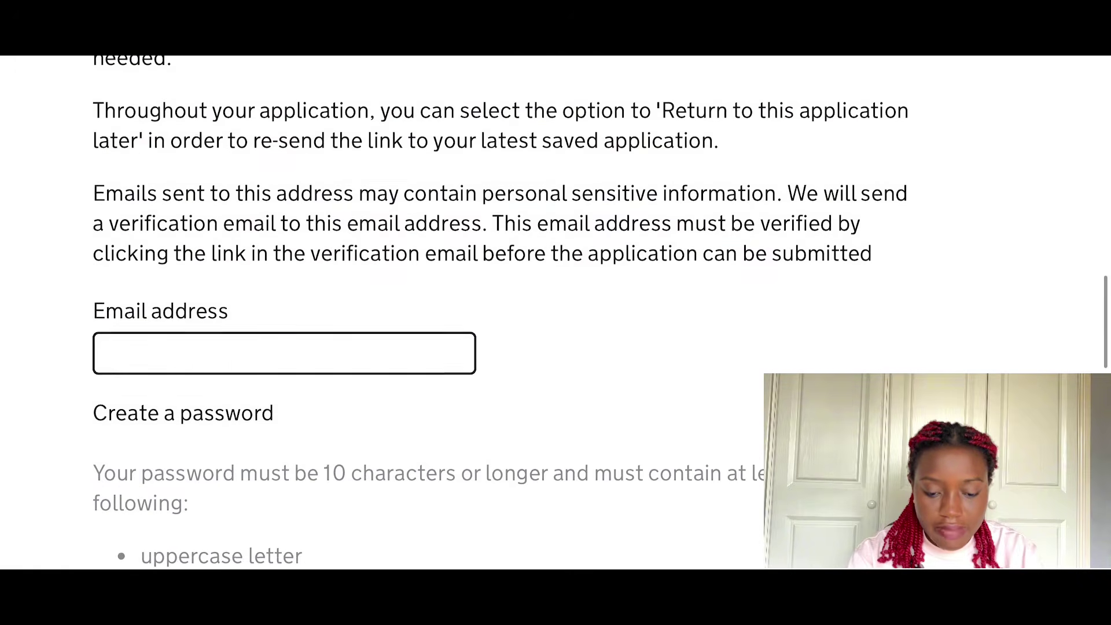
scroll(498, 313, "down", 4)
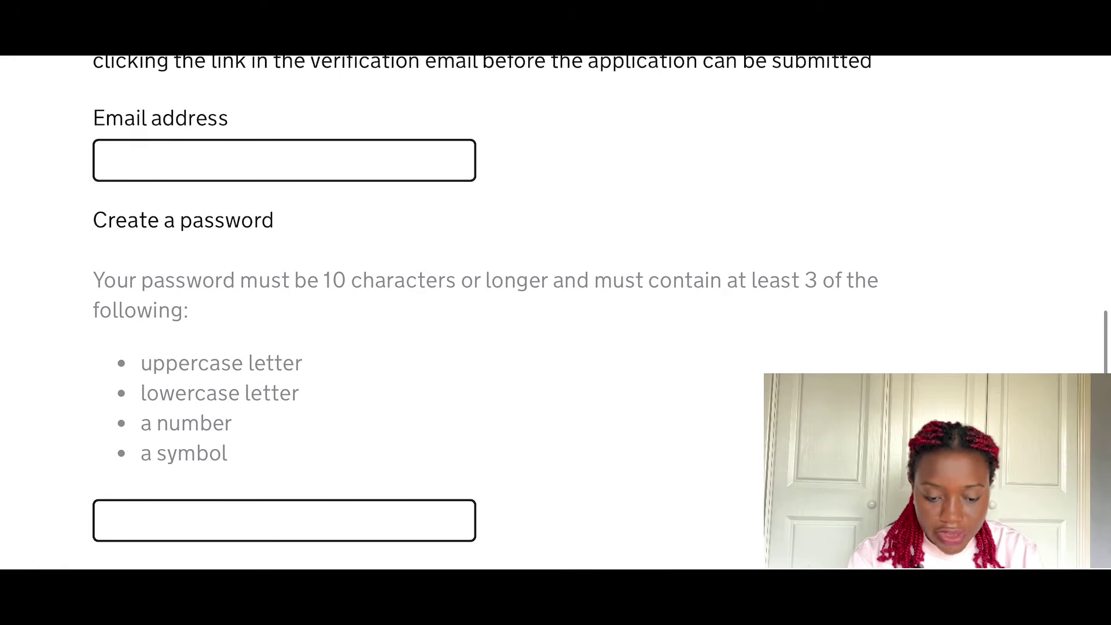
scroll(497, 313, "down", 3)
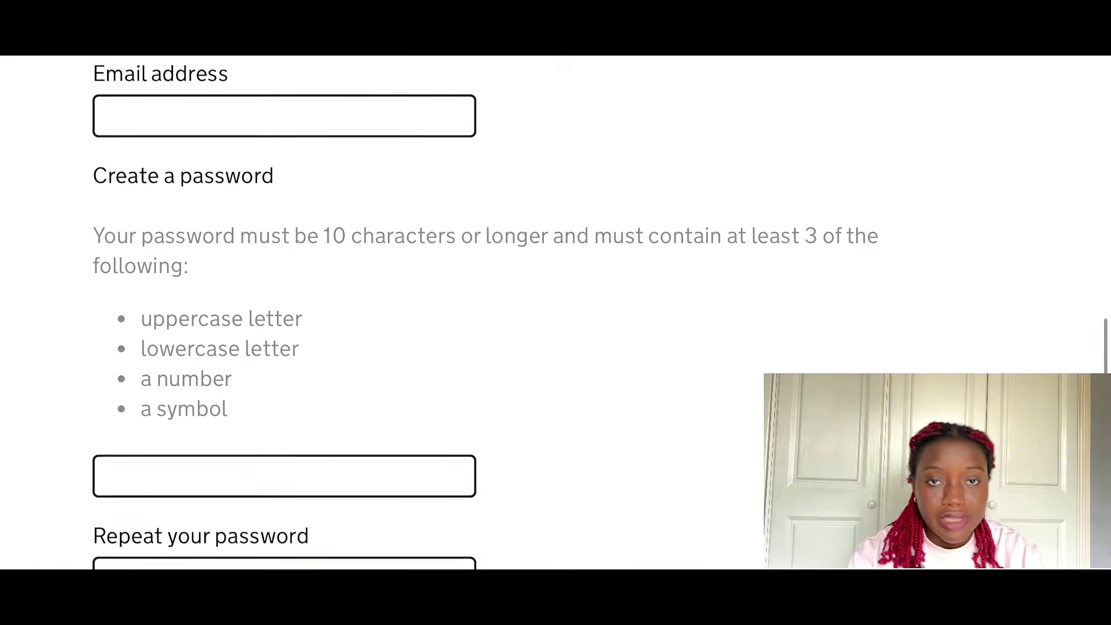
scroll(497, 312, "down", 3)
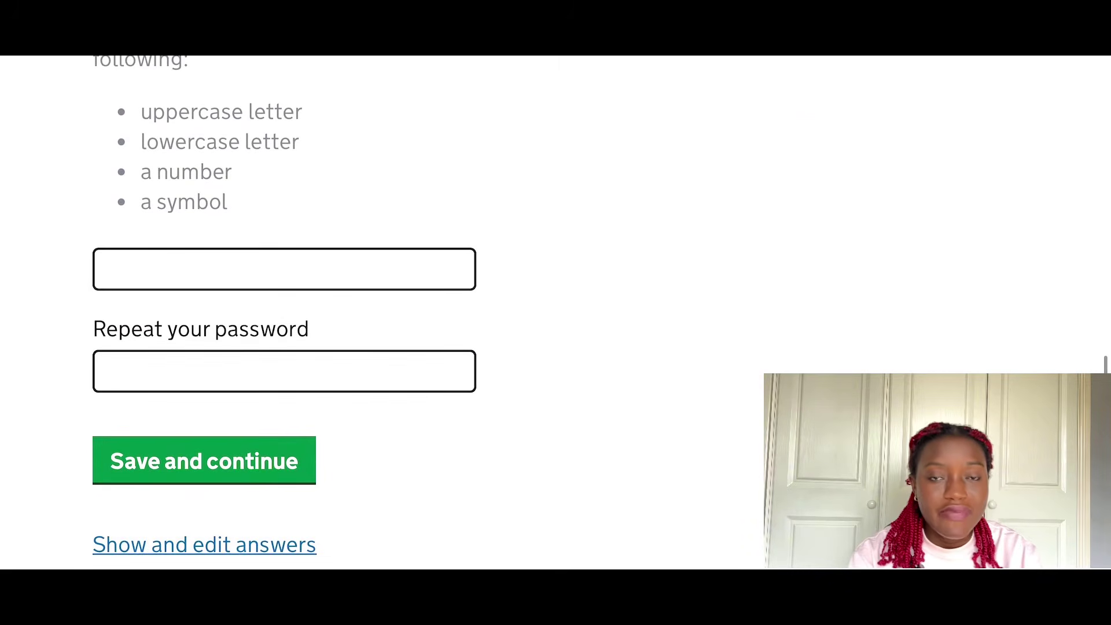
scroll(498, 312, "up", 2)
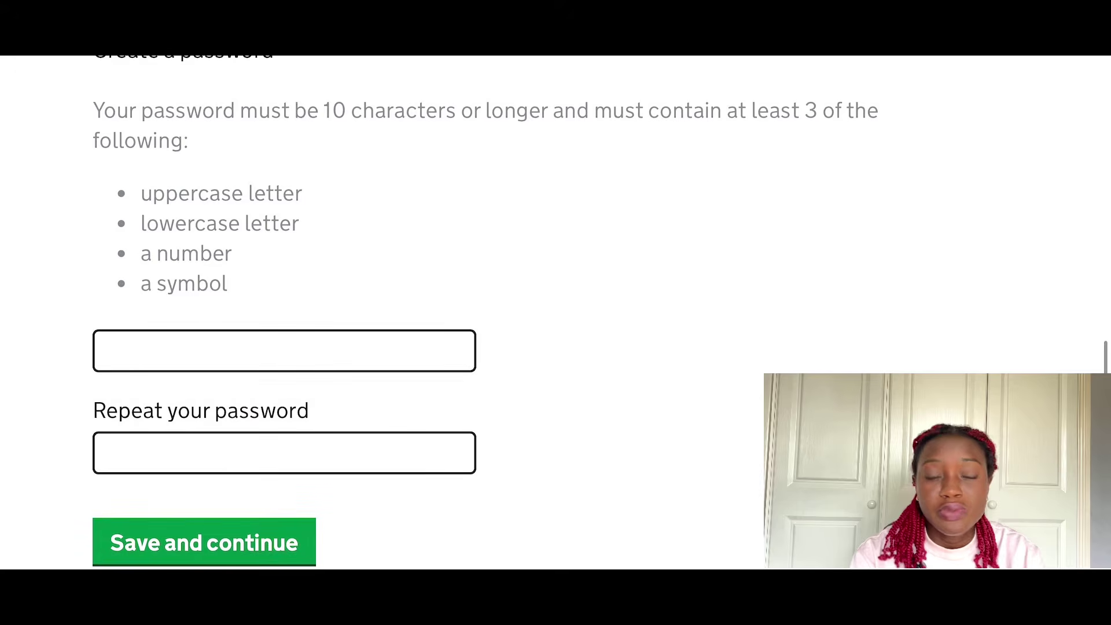
scroll(497, 312, "down", 1)
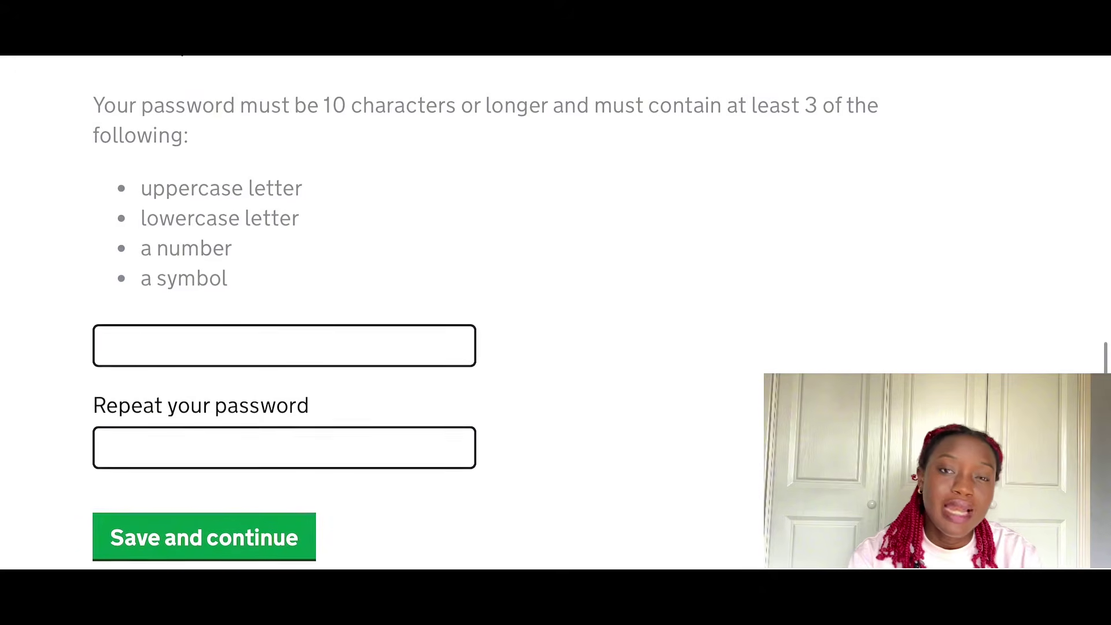
scroll(498, 313, "down", 1)
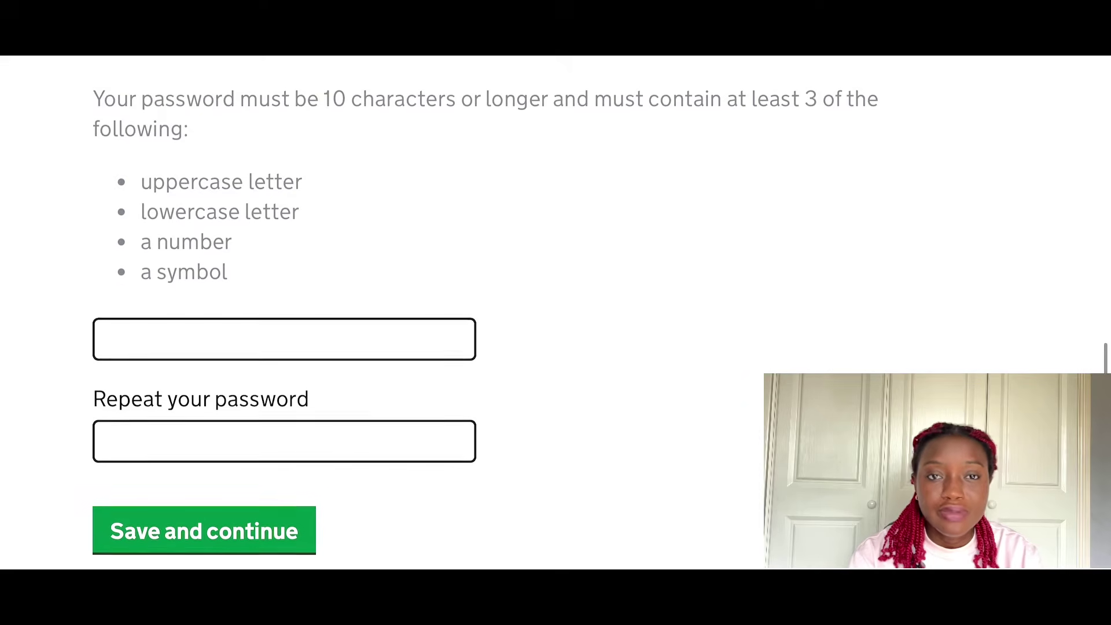
scroll(498, 313, "down", 1)
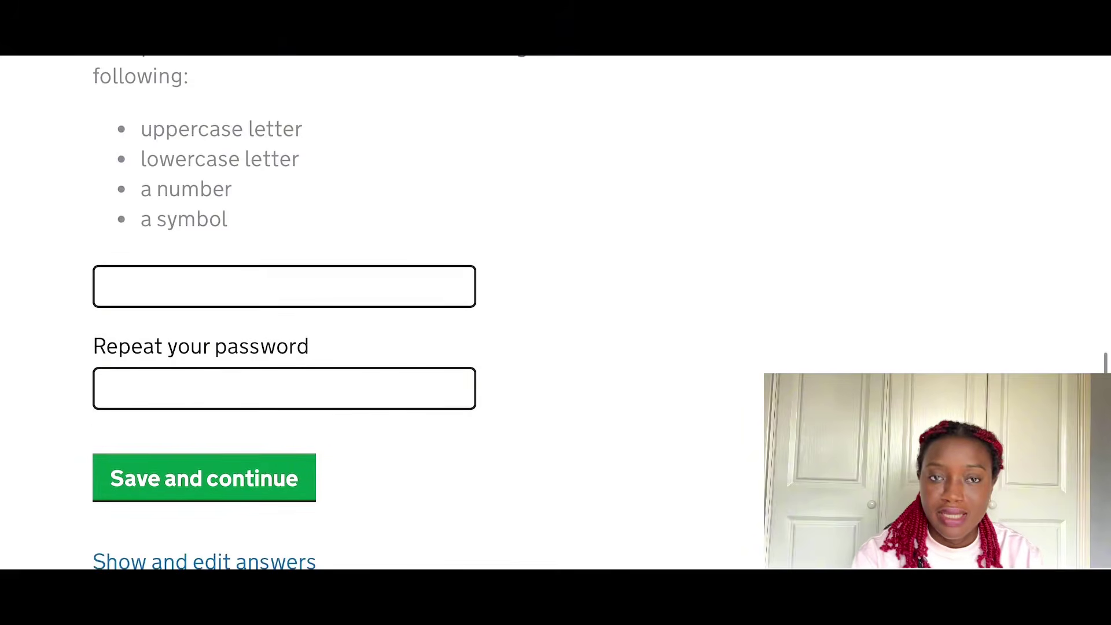
Review the notes on the log-back-in link and email verification again, along with the empty registration fields
scroll(497, 313, "up", 6)
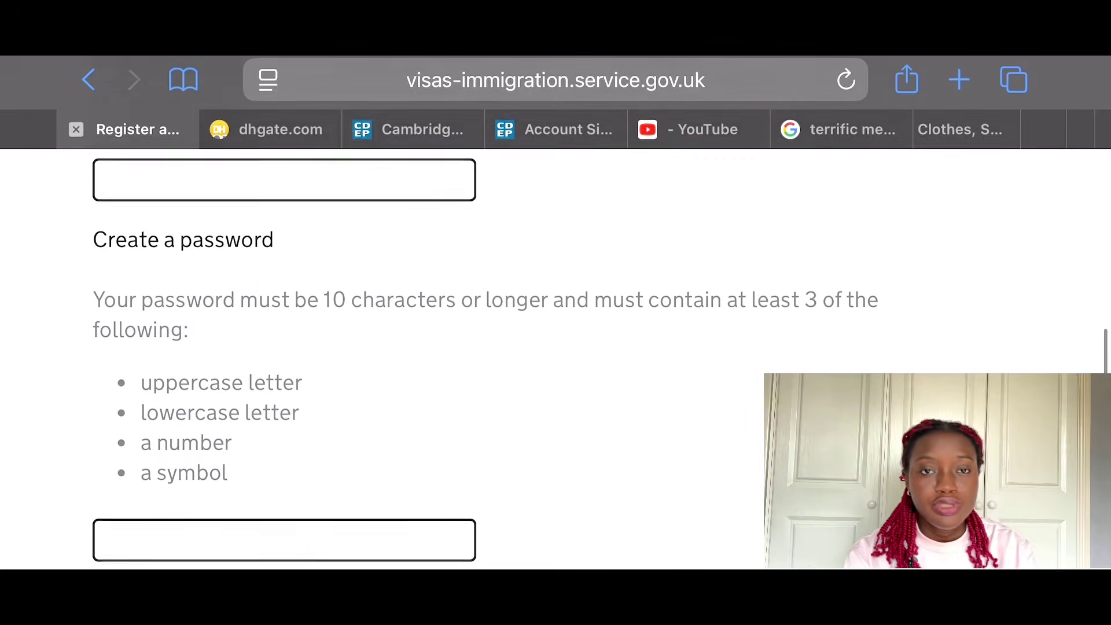
scroll(498, 313, "up", 2)
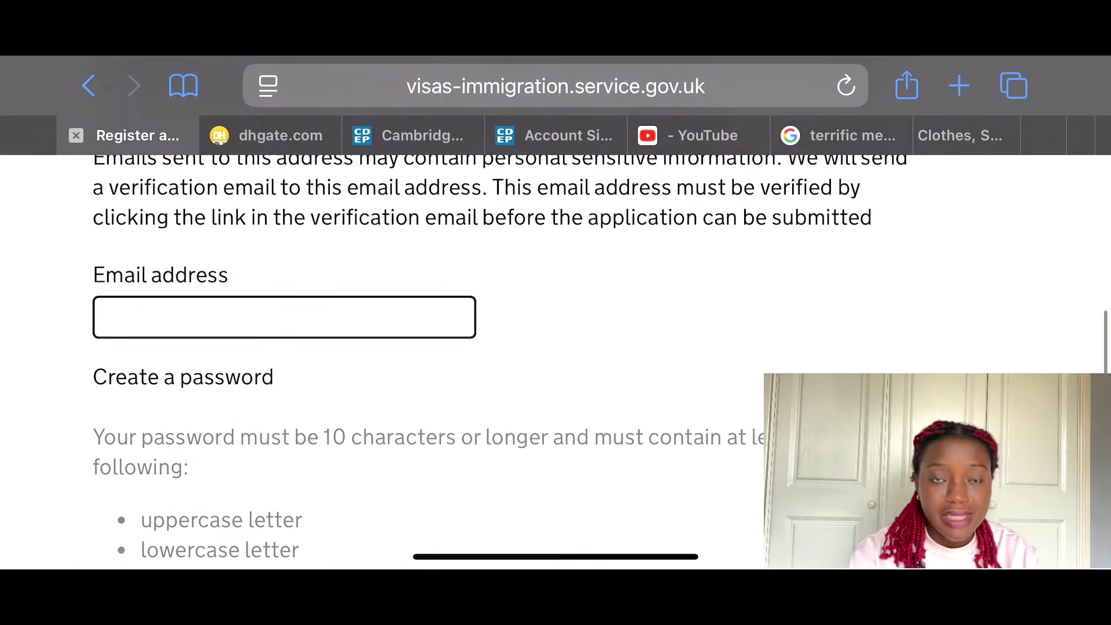
scroll(497, 312, "up", 3)
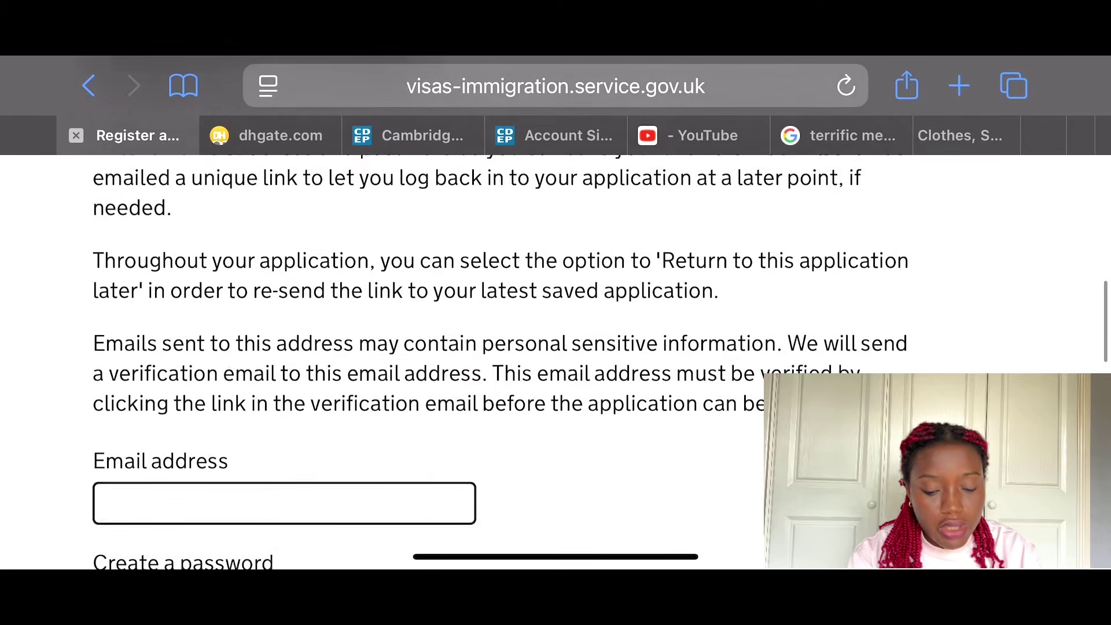
scroll(497, 313, "up", 1)
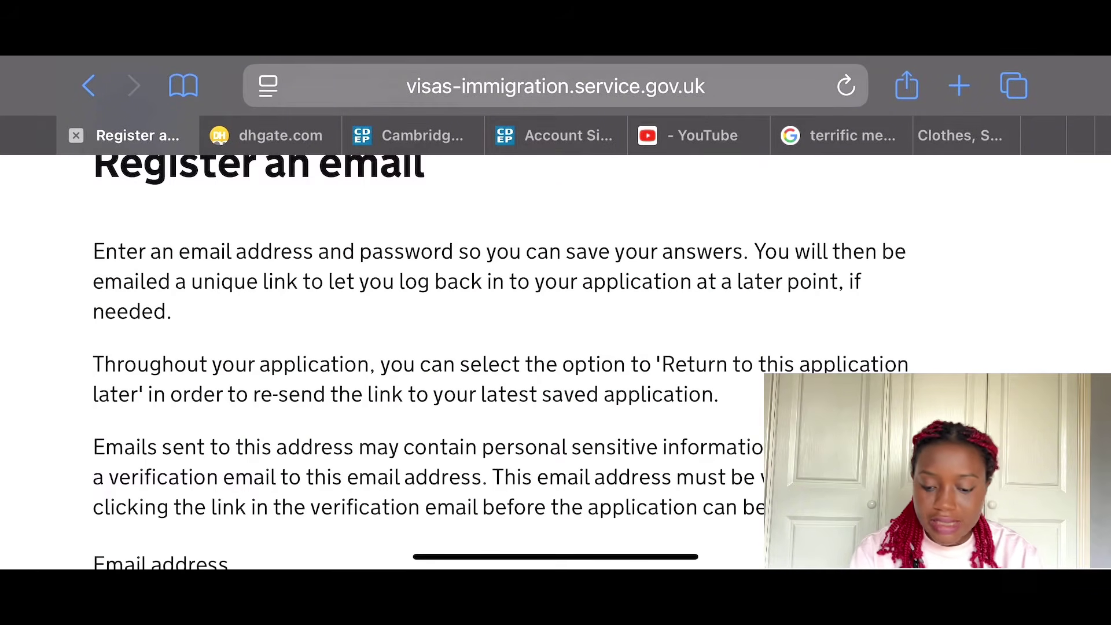
scroll(556, 313, "down", 4)
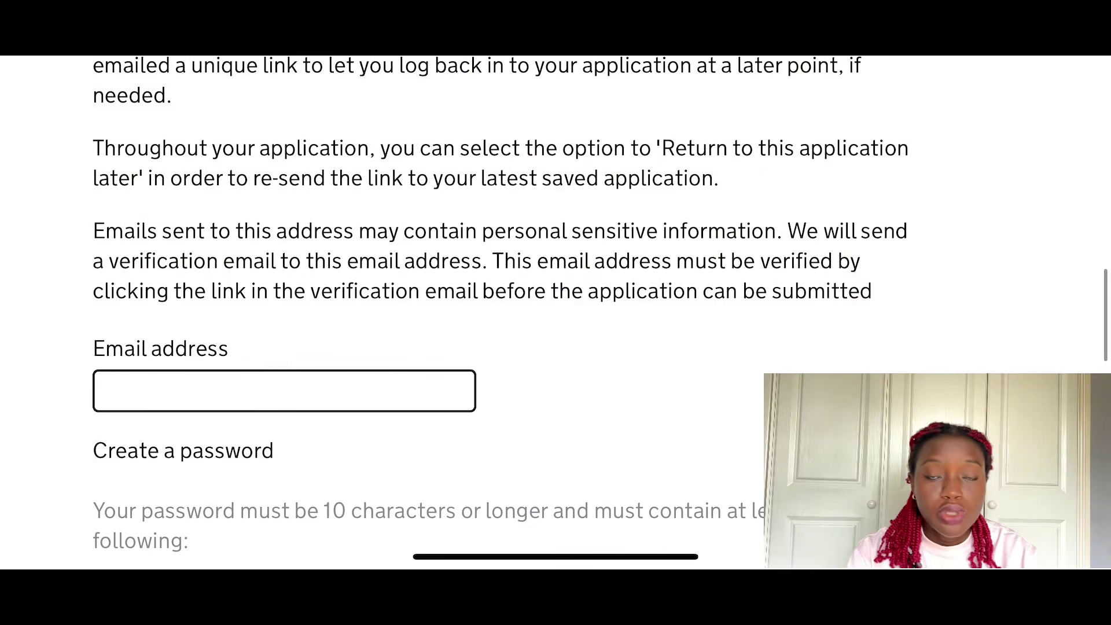
scroll(485, 313, "down", 5)
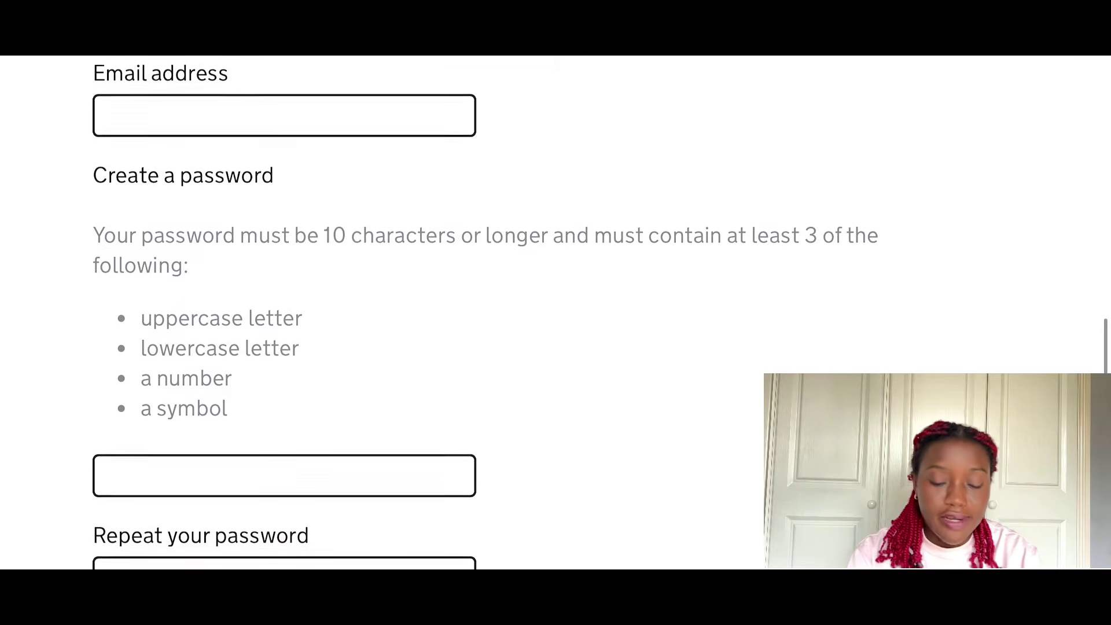
scroll(486, 312, "down", 10)
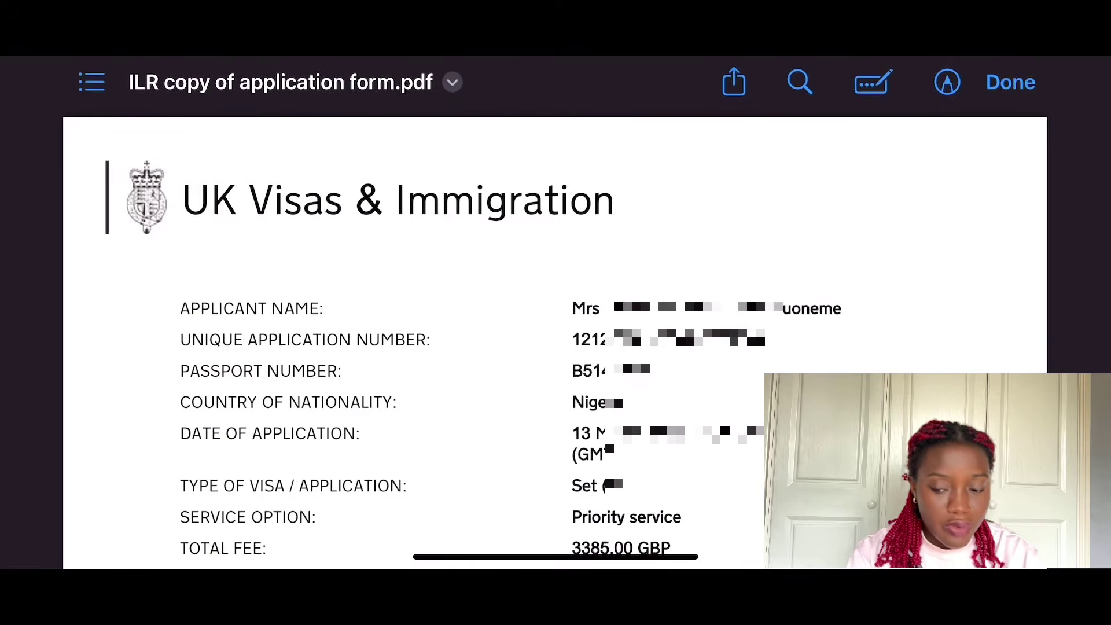
Read the summary at the start of the completed application form, from applicant name and application number to fee, payment reference and email fields
scroll(555, 341, "down", 2)
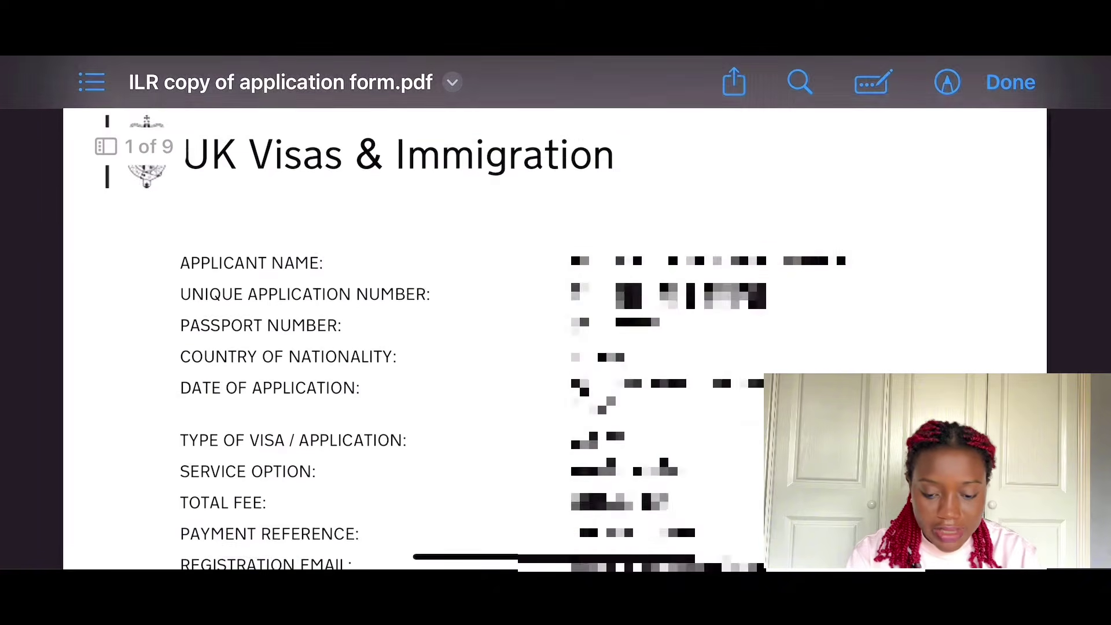
scroll(555, 341, "down", 2)
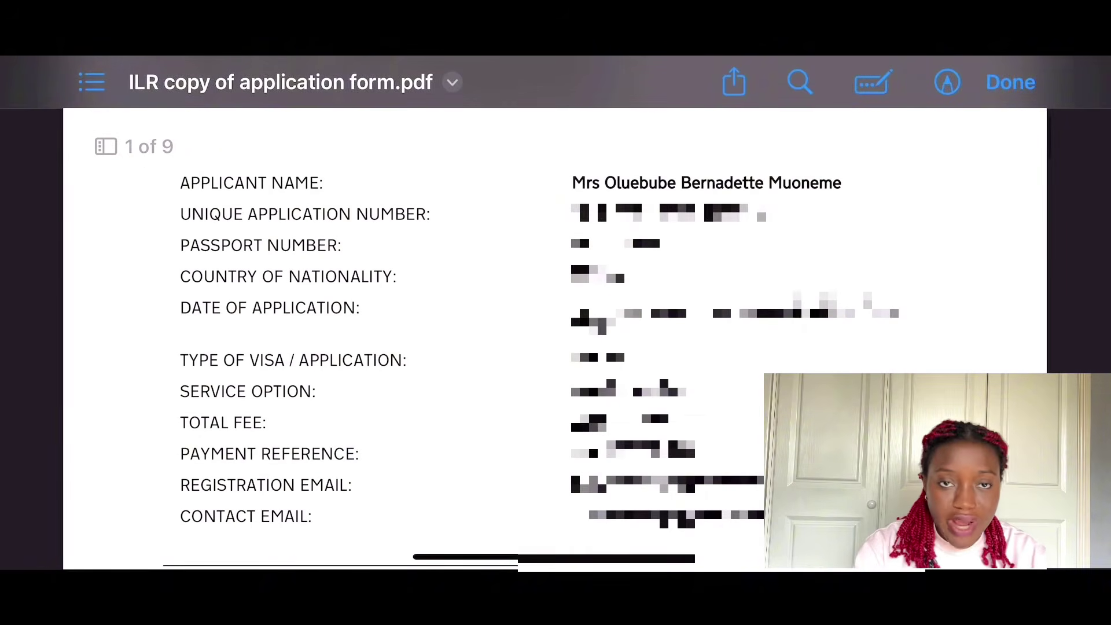
scroll(555, 341, "down", 1)
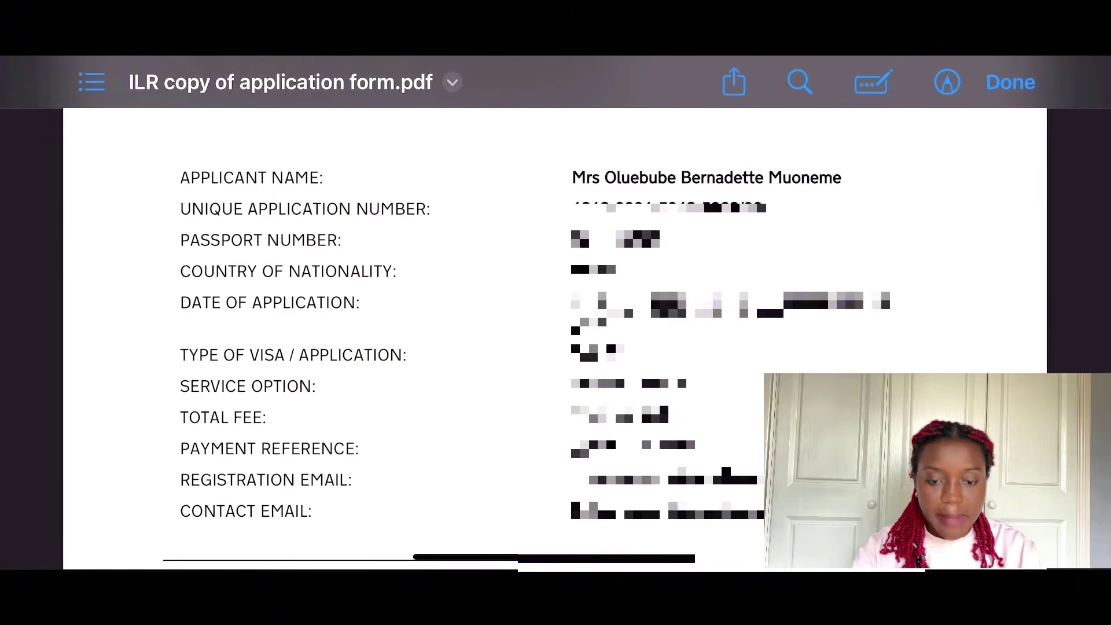
left_click(556, 341)
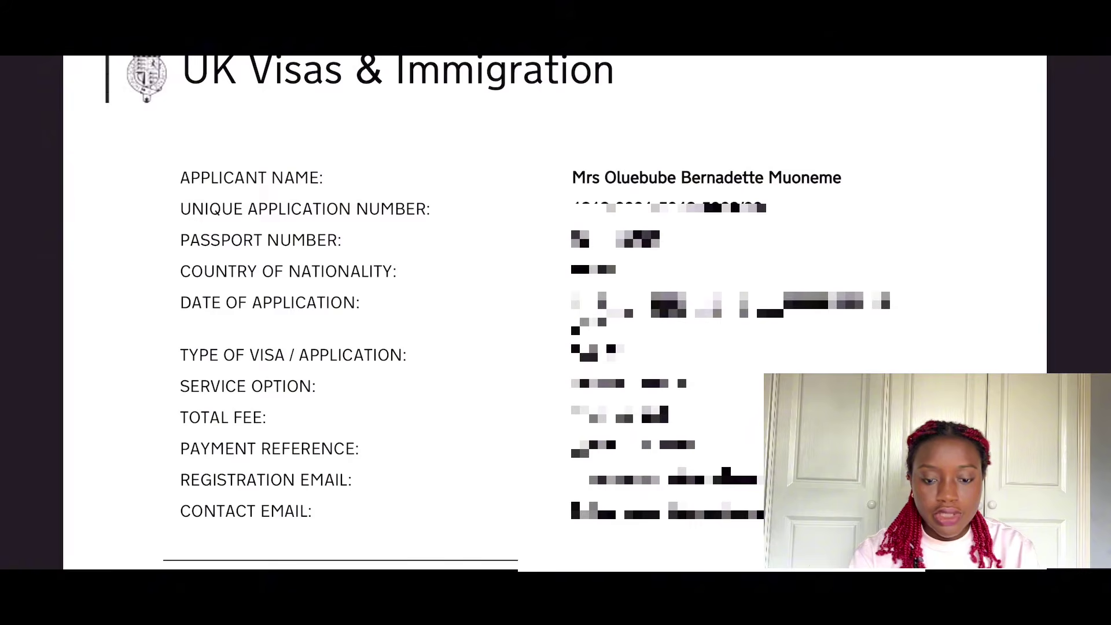
left_click(555, 341)
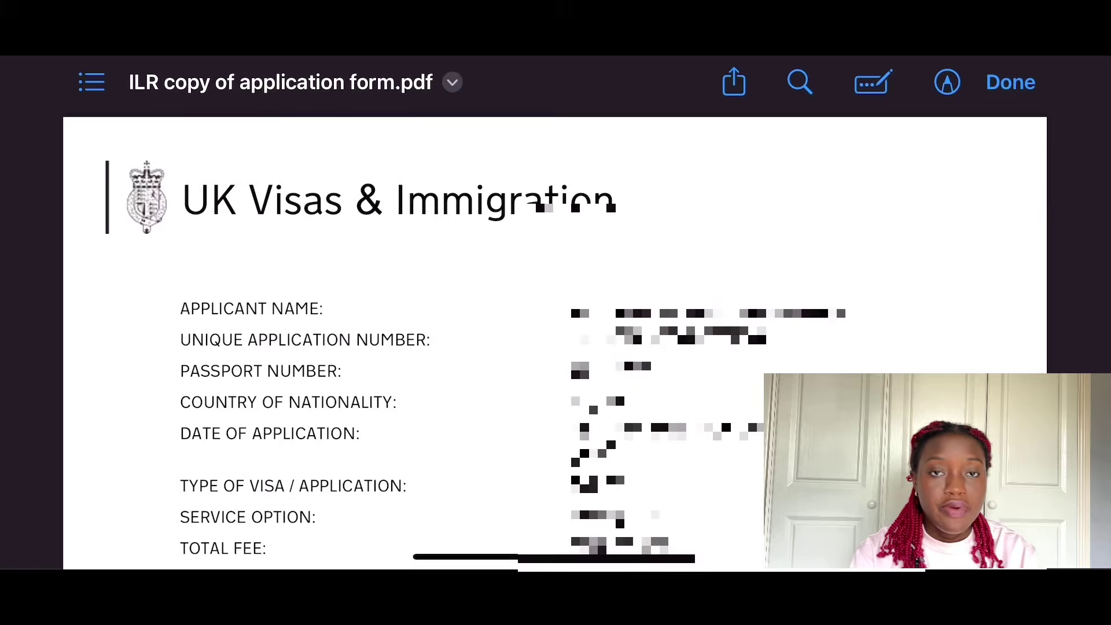
scroll(555, 340, "down", 2)
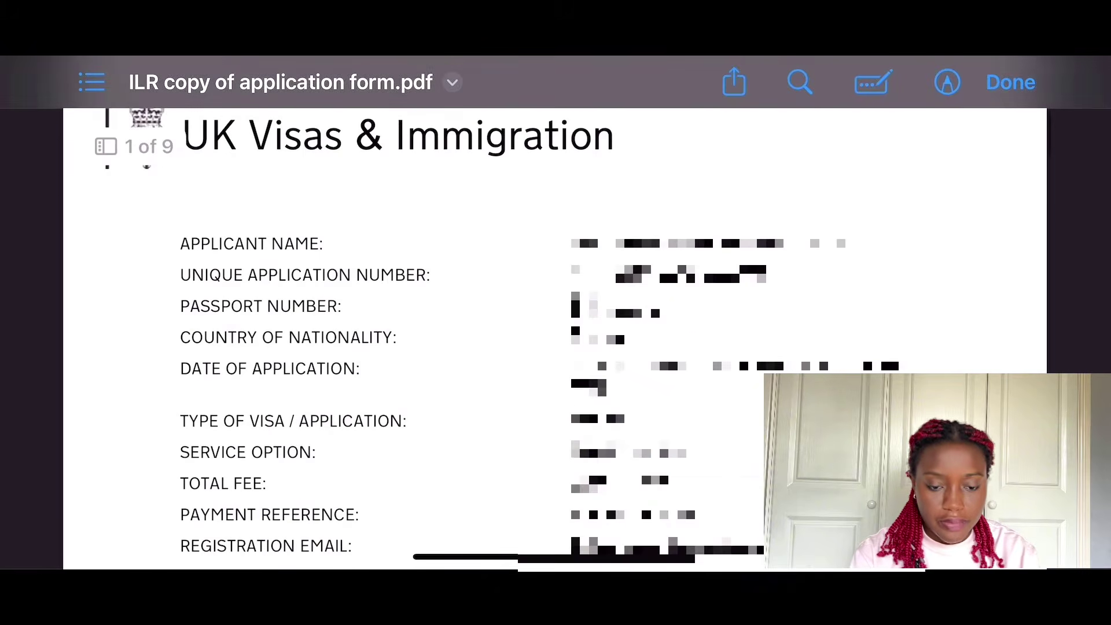
scroll(555, 342, "down", 2)
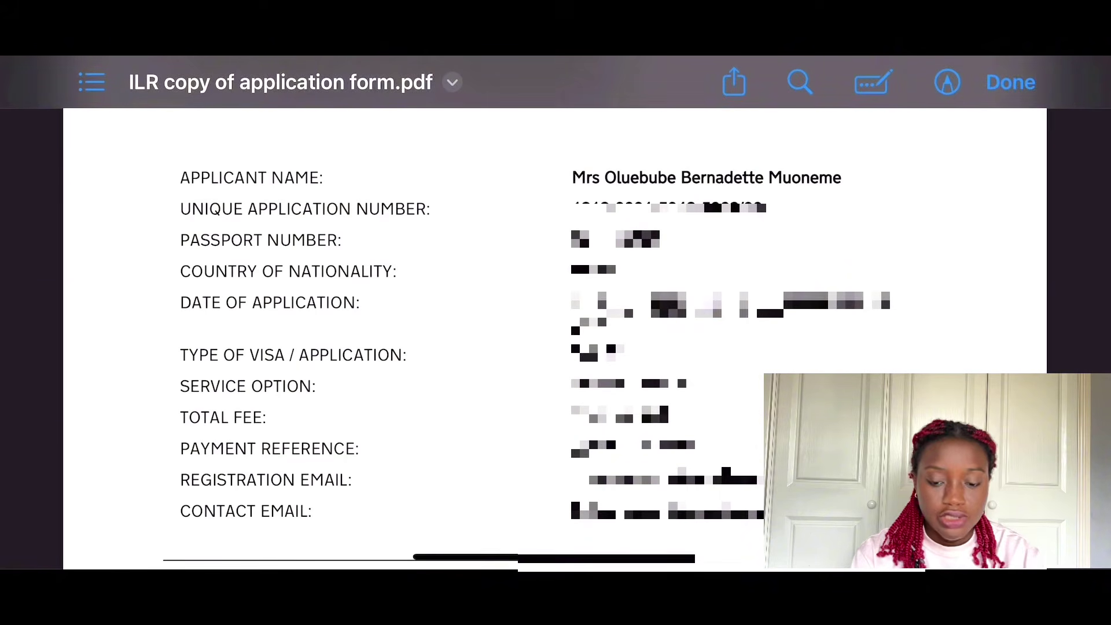
left_click(556, 313)
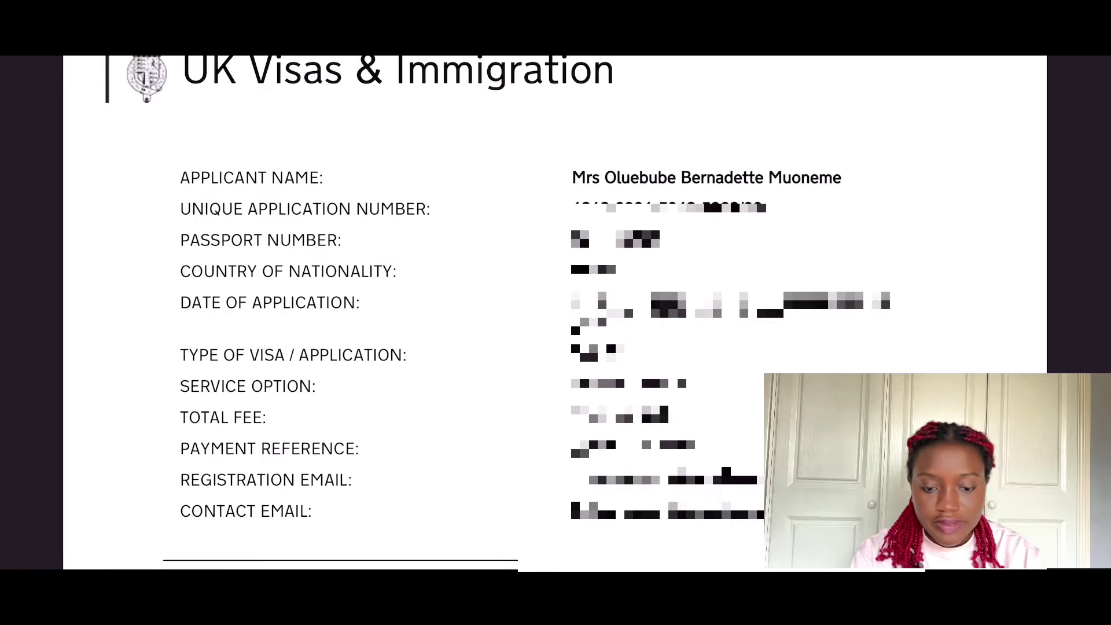
Review the first personal information section on settlement category, UK presence and pending applications, plus the immigration adviser question
scroll(555, 312, "down", 7)
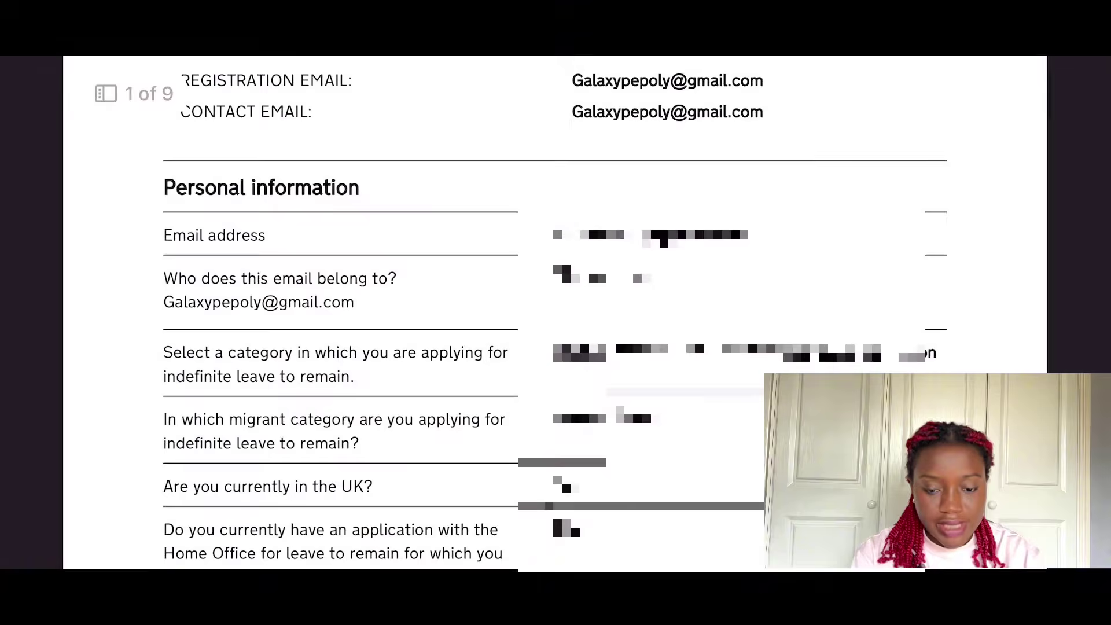
scroll(556, 313, "down", 2)
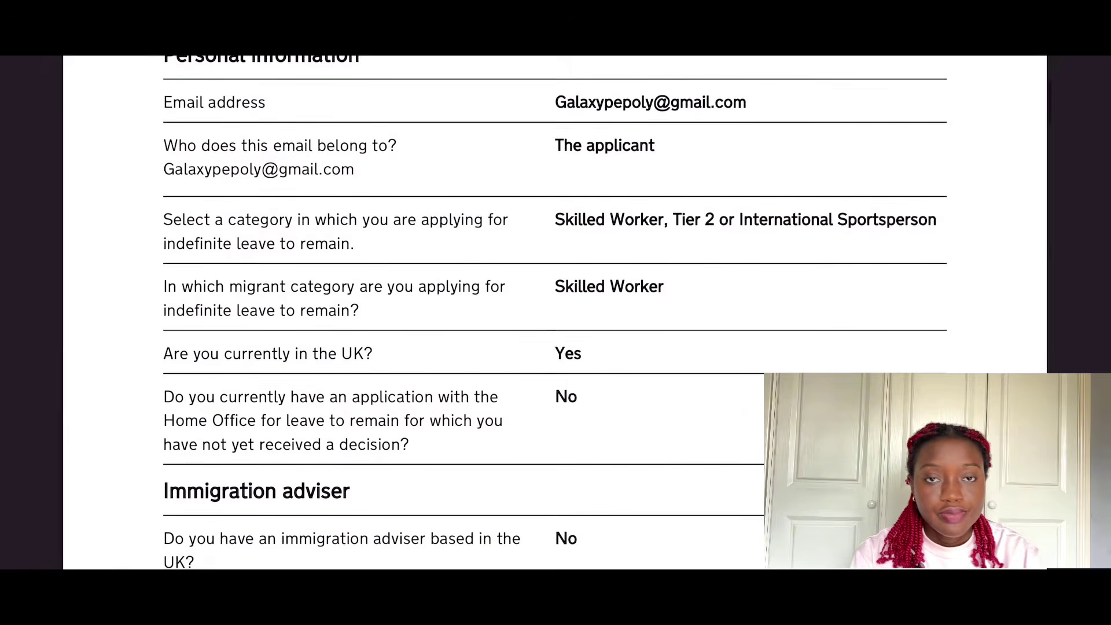
scroll(556, 313, "down", 2)
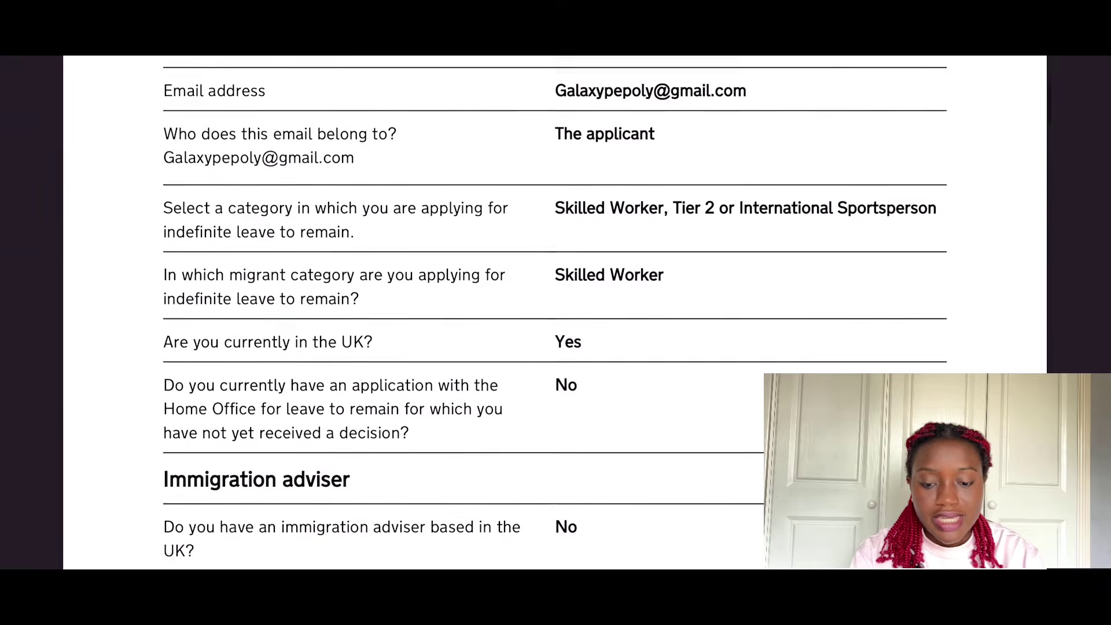
scroll(556, 313, "down", 1)
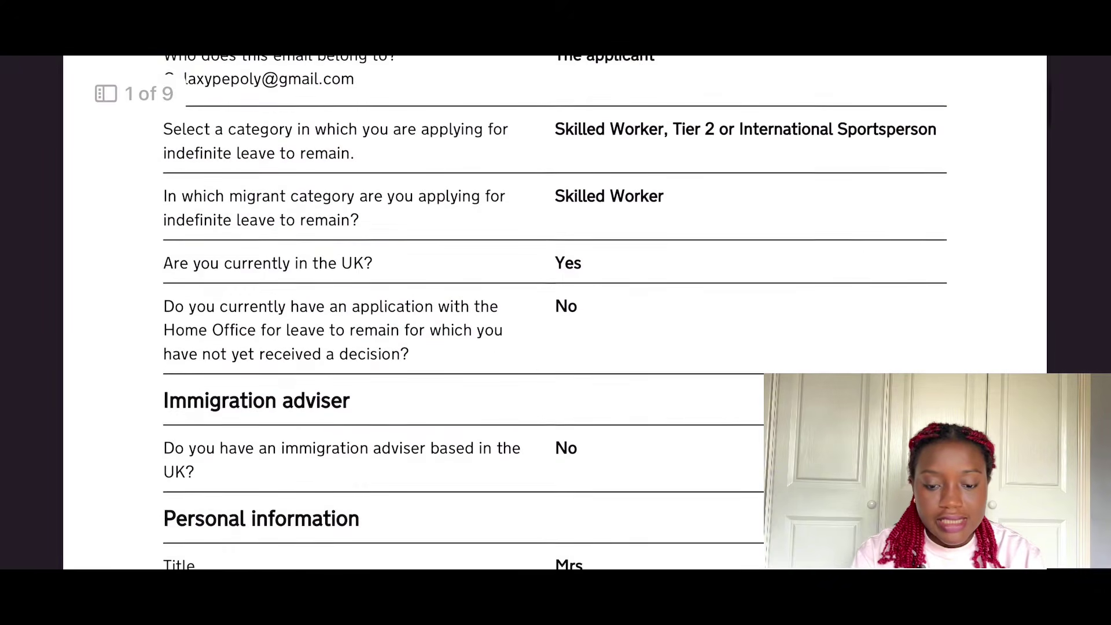
scroll(555, 313, "up", 1)
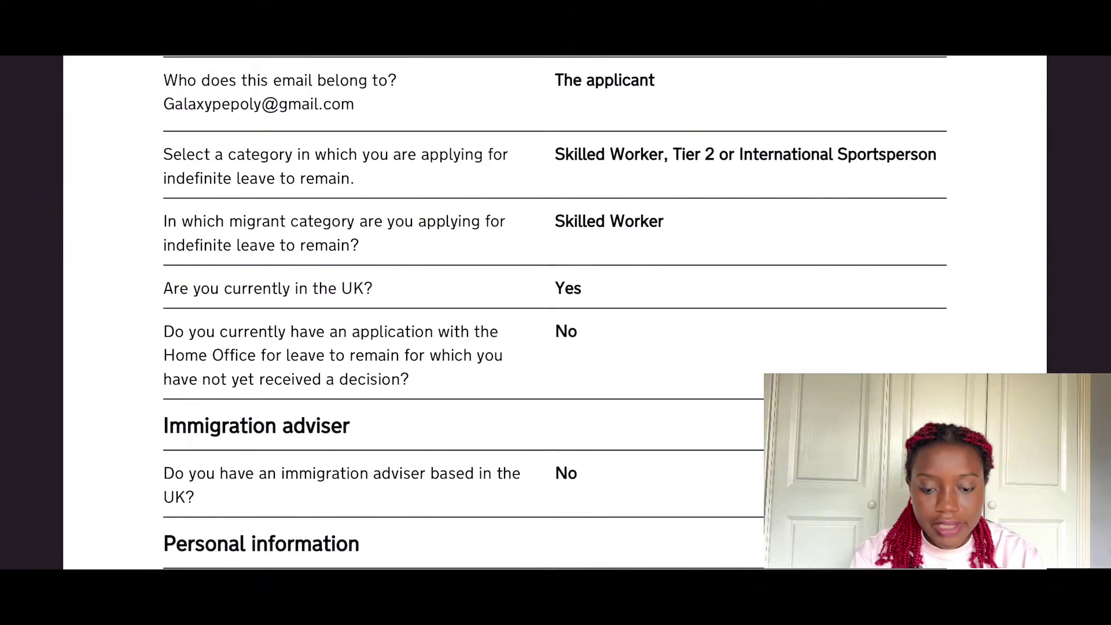
scroll(555, 313, "down", 3)
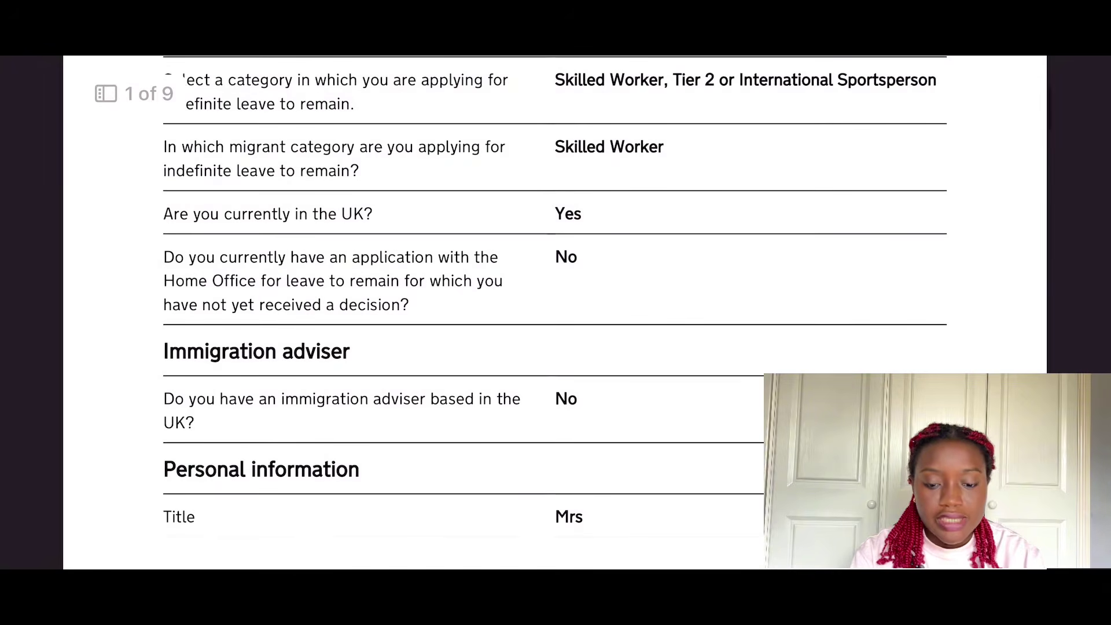
scroll(555, 289, "down", 3)
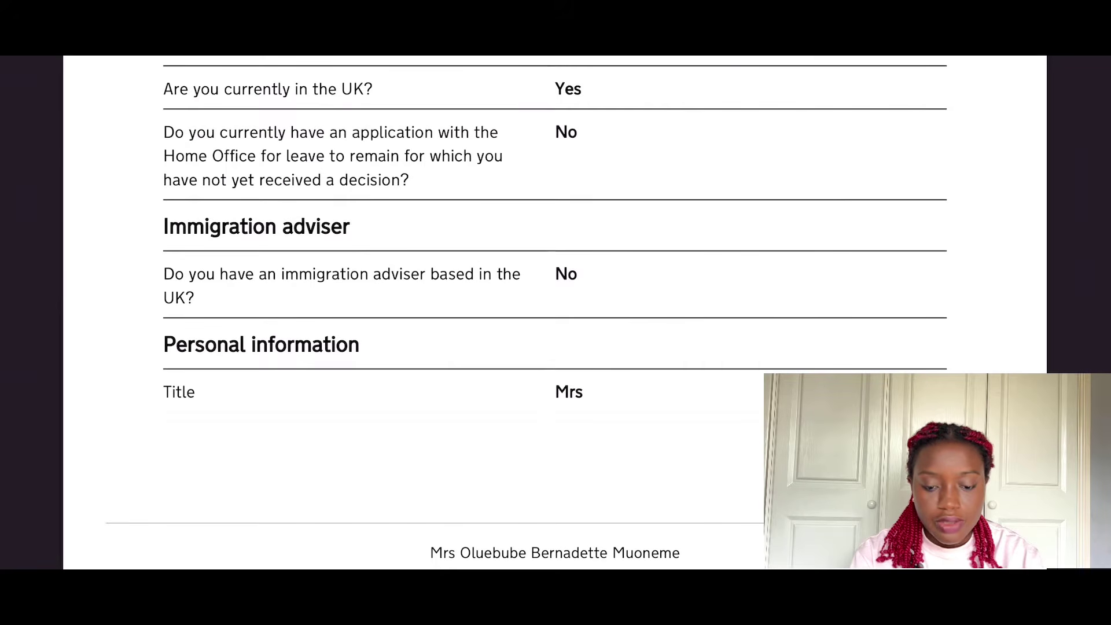
scroll(554, 312, "down", 3)
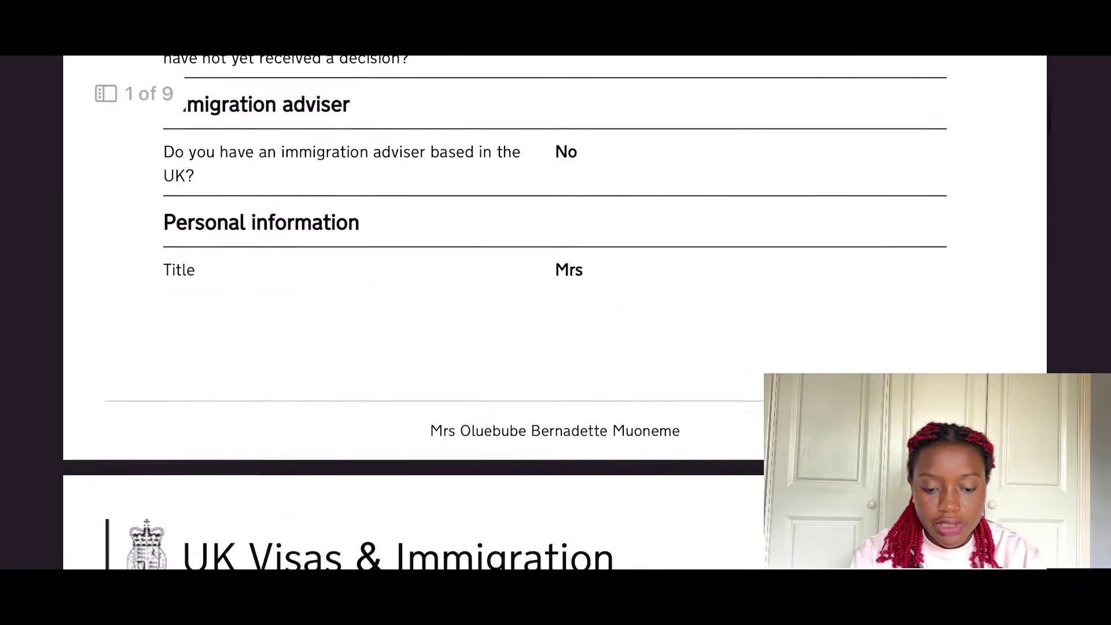
Examine the applicant's title and name fields and the Other Name section, including the reason and date of the name change
scroll(555, 313, "down", 3)
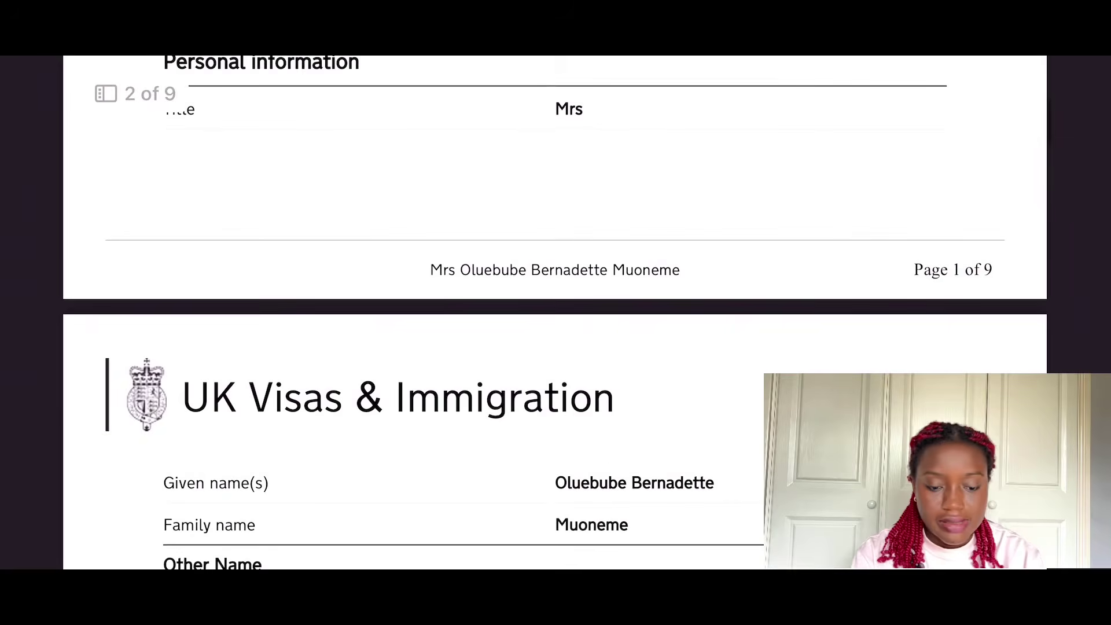
scroll(554, 312, "down", 4)
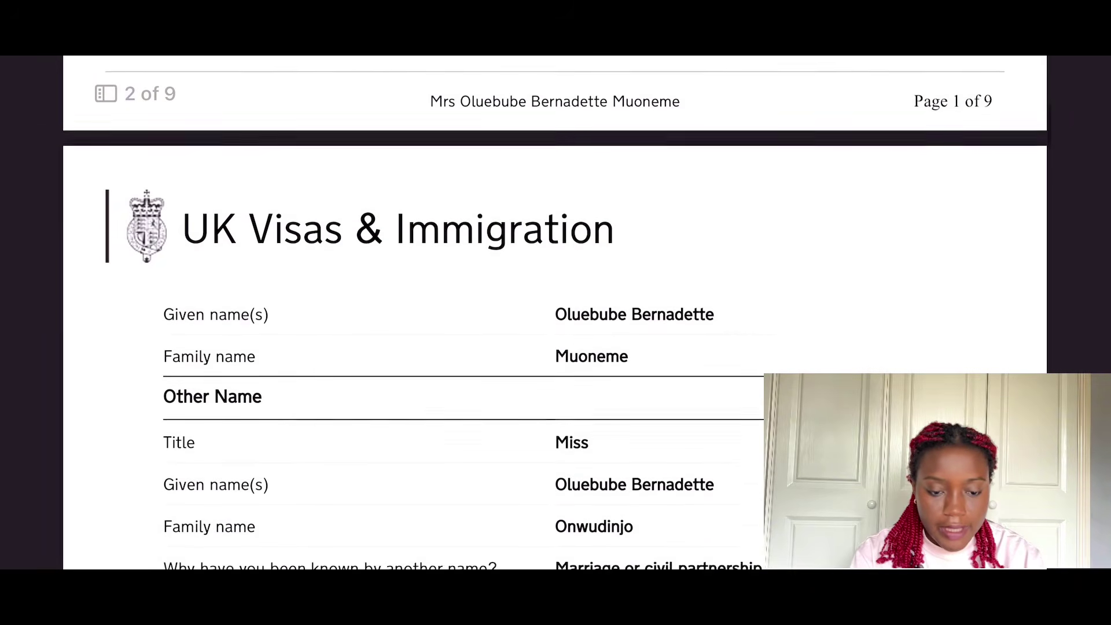
scroll(554, 313, "down", 1)
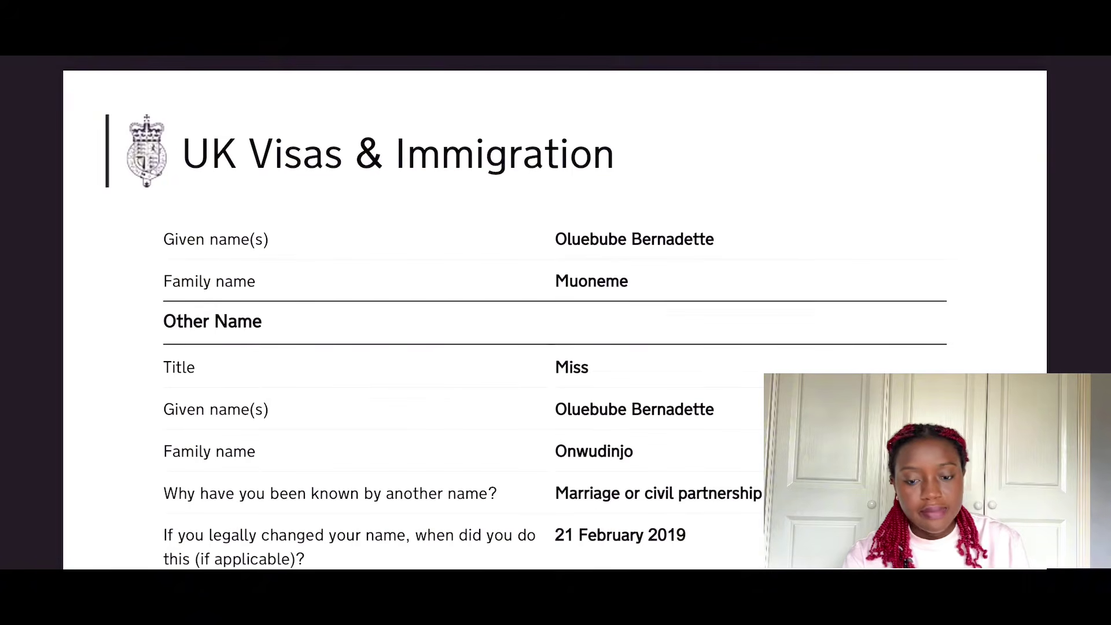
scroll(556, 312, "down", 2)
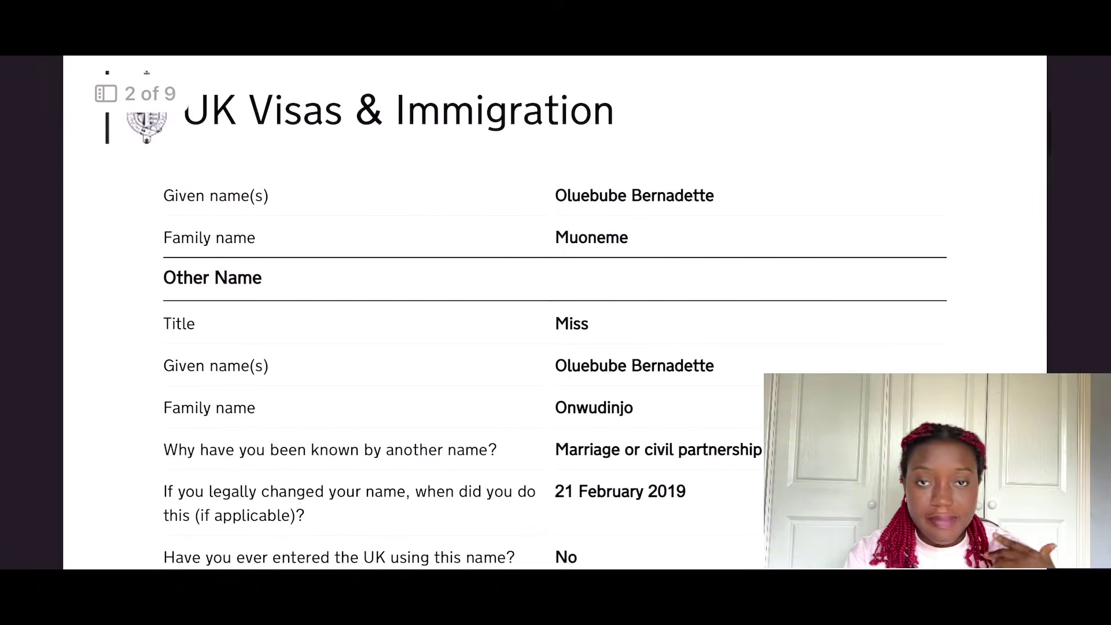
scroll(555, 312, "down", 3)
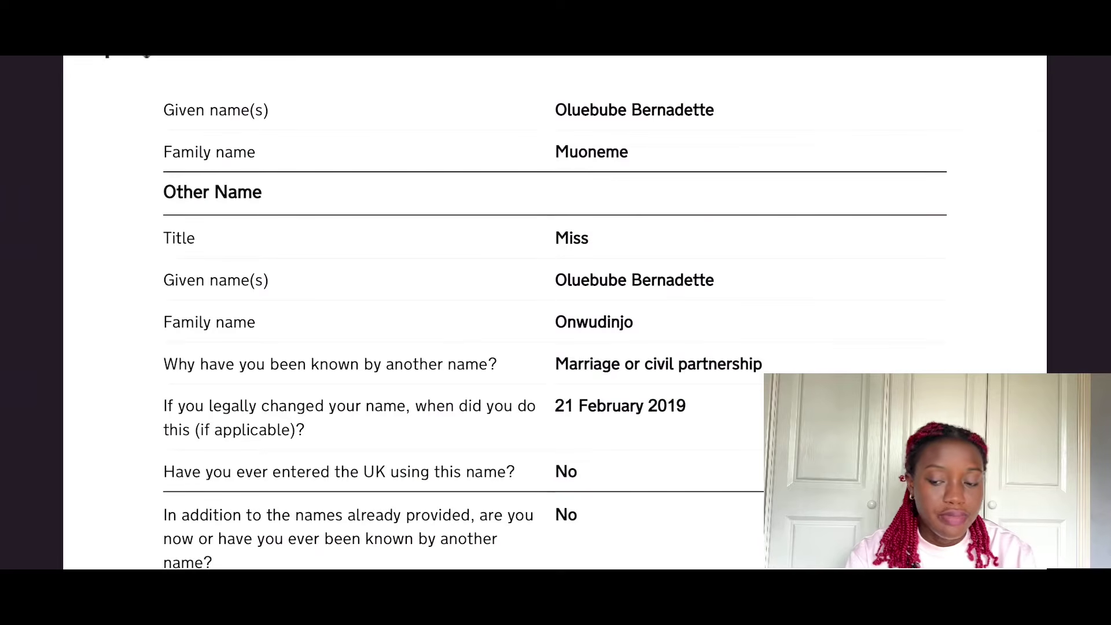
scroll(556, 312, "down", 1)
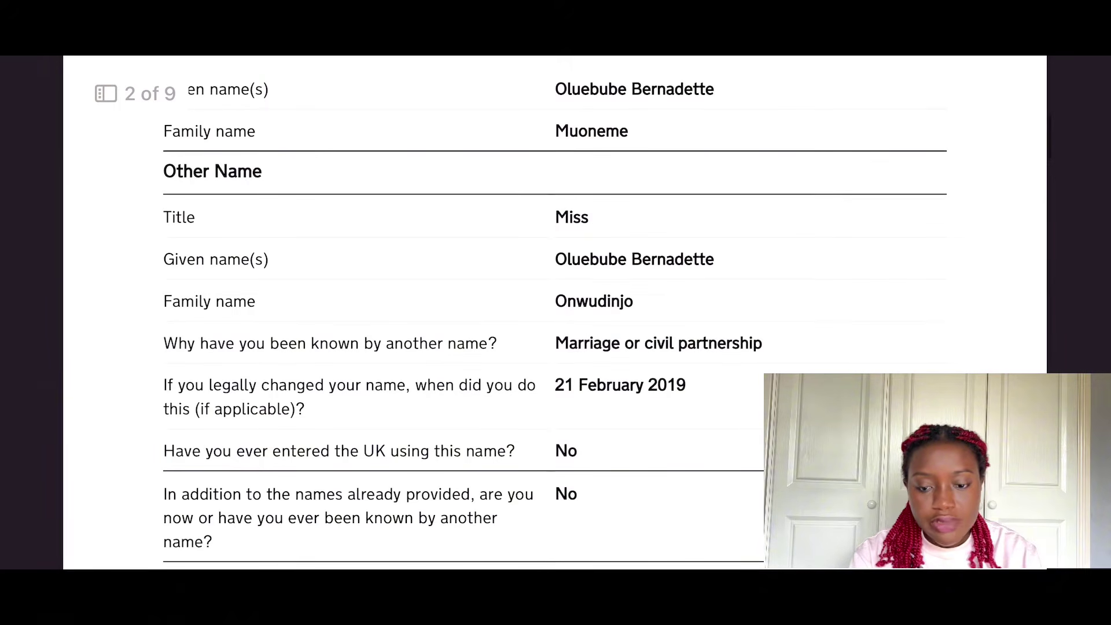
Review the questions on additional names, email contact permission, postal address and when the applicant started living there
scroll(556, 313, "down", 4)
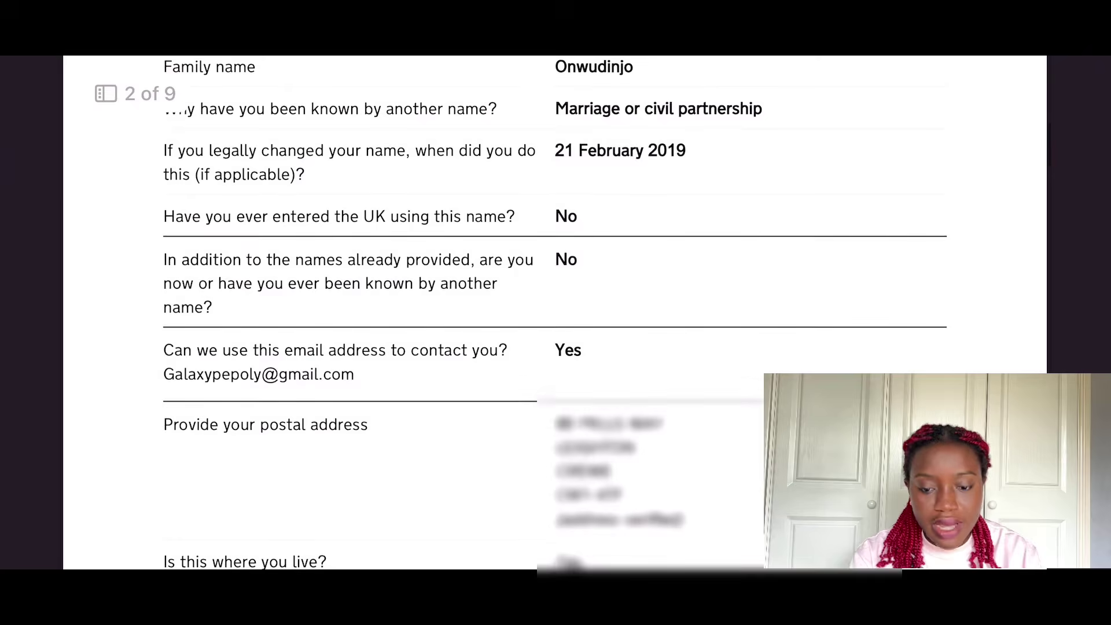
scroll(555, 312, "down", 1)
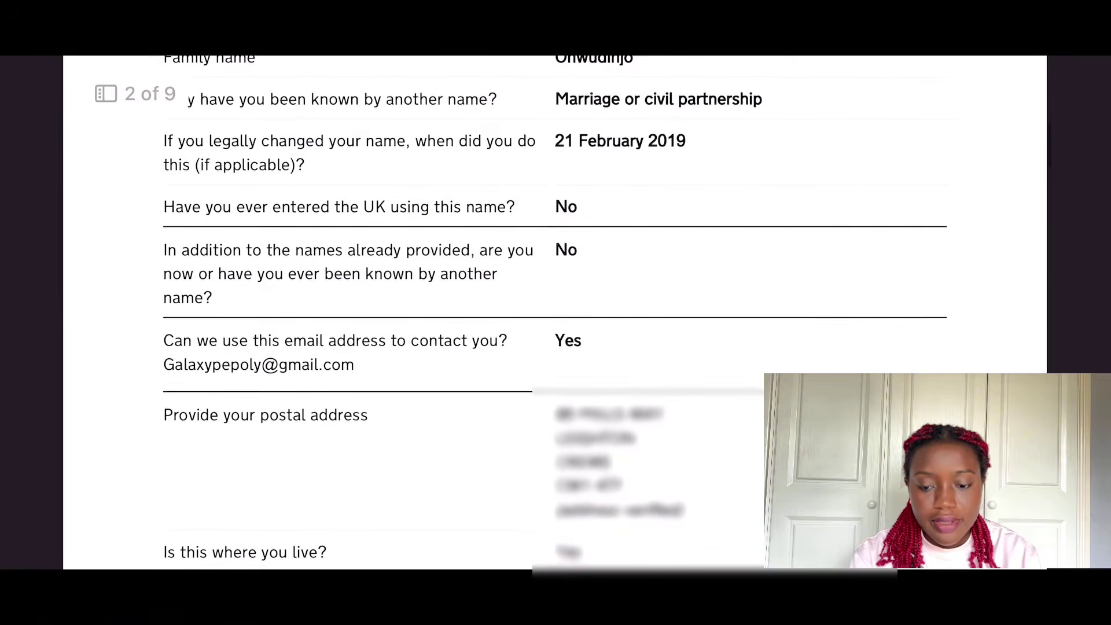
scroll(556, 312, "down", 1)
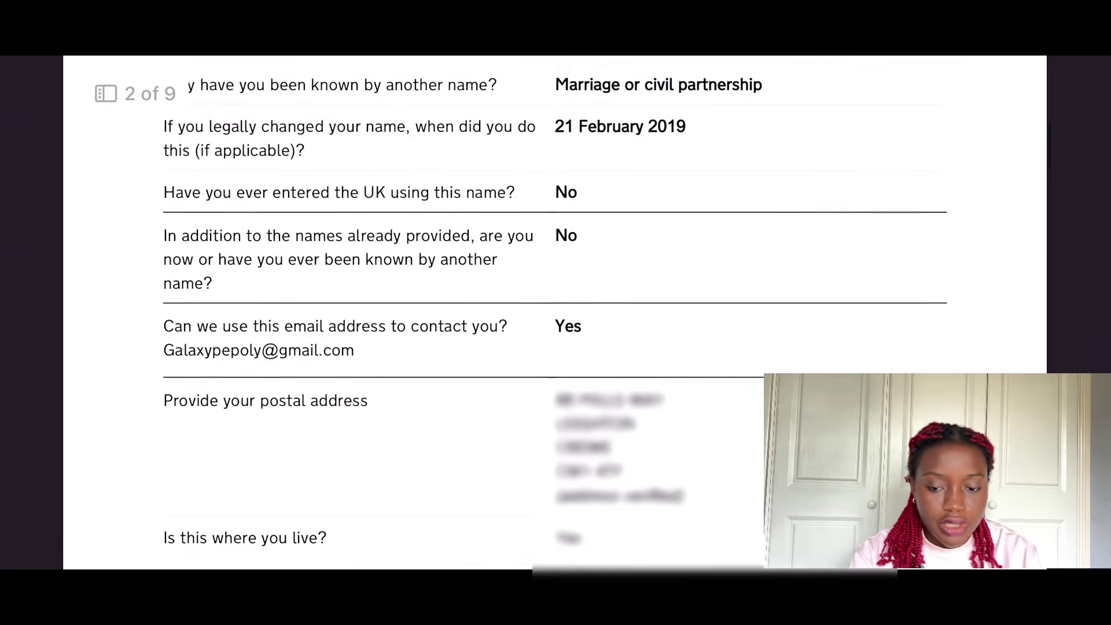
scroll(555, 312, "down", 2)
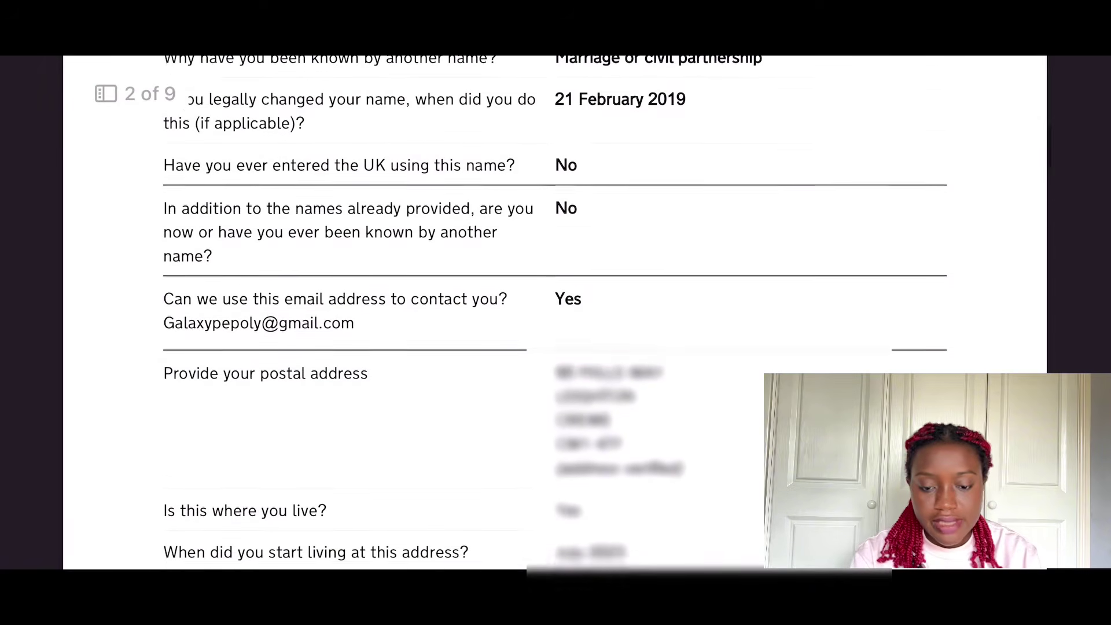
scroll(556, 313, "down", 1)
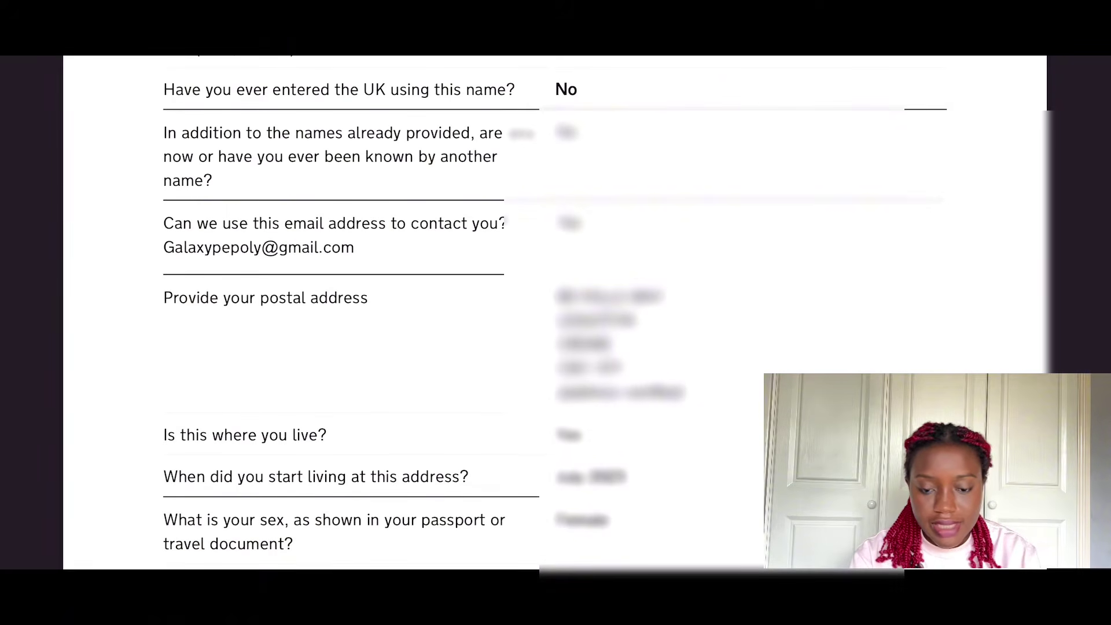
scroll(556, 312, "down", 3)
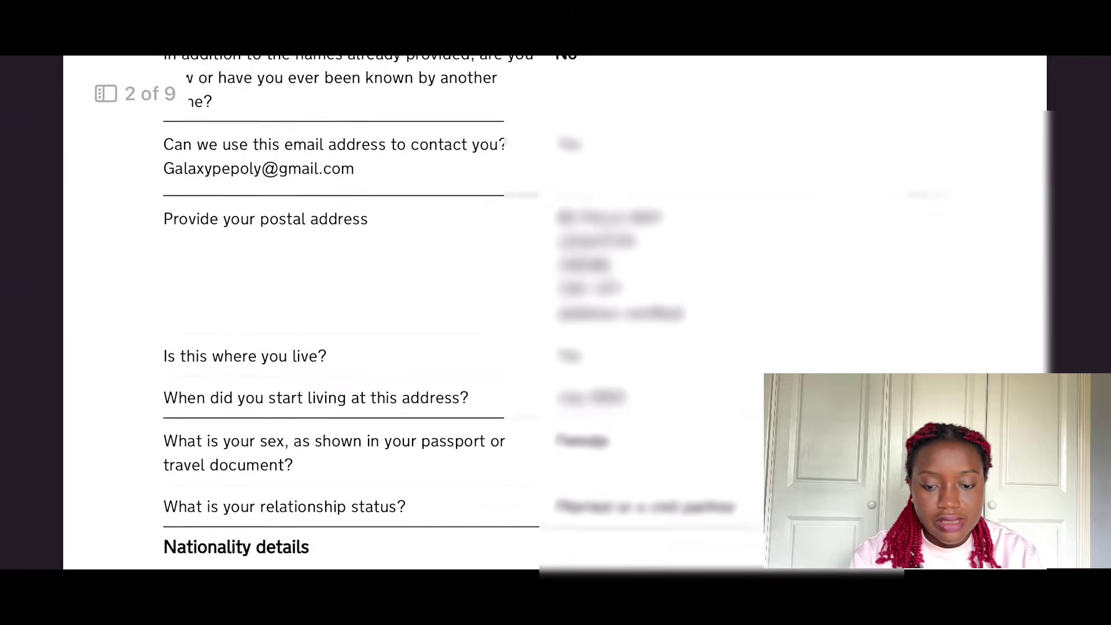
scroll(556, 312, "down", 1)
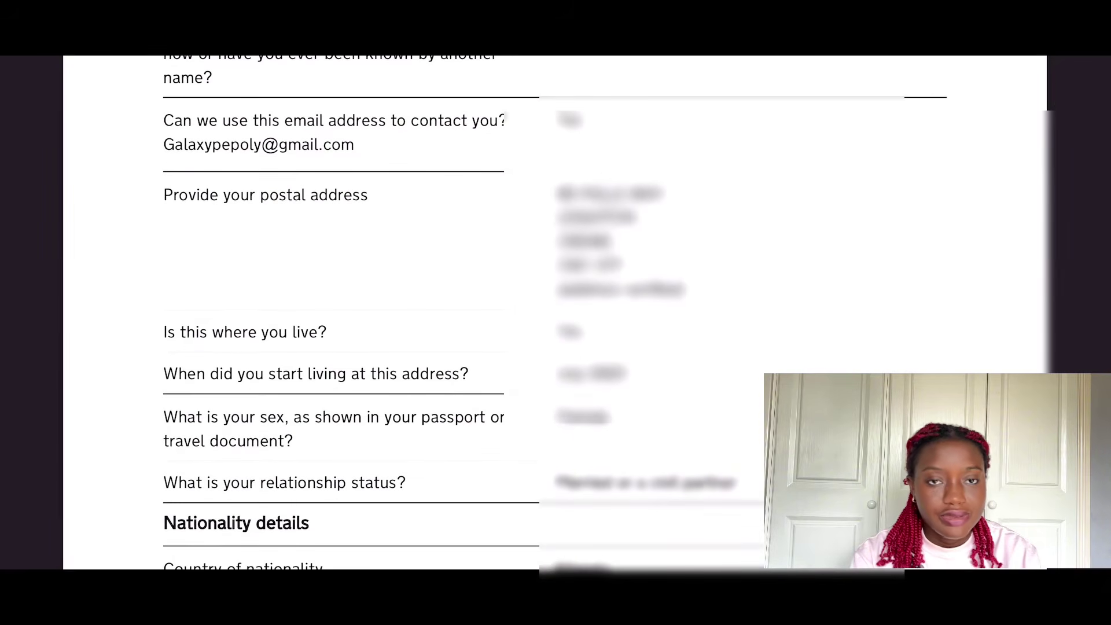
Read the sex and relationship status answers and the nationality details covering country of nationality, country of birth and place of birth
scroll(556, 313, "down", 1)
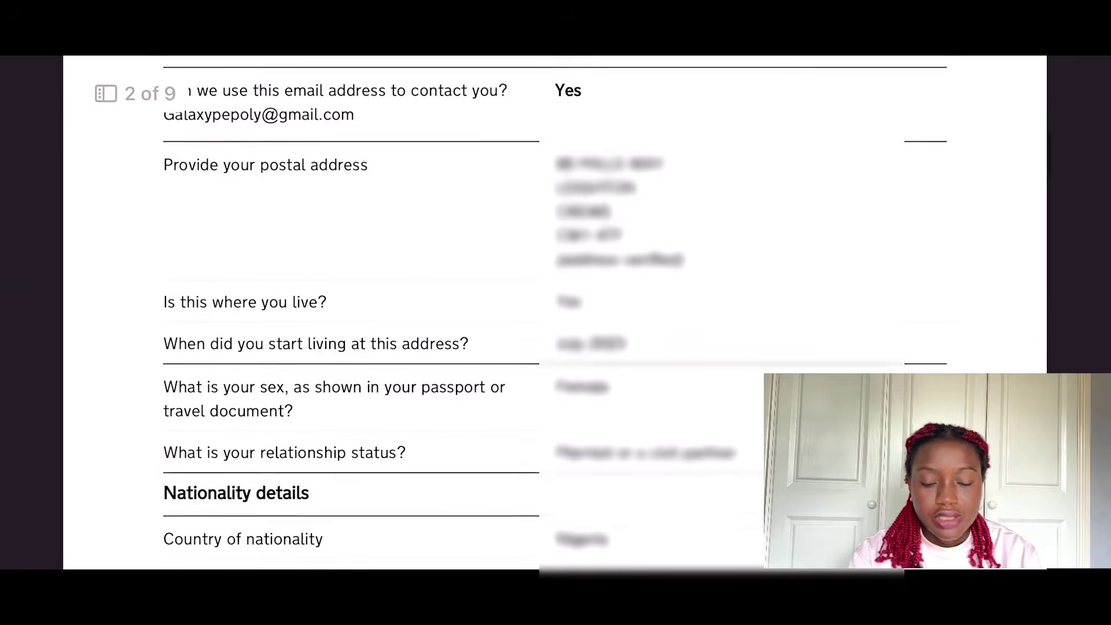
scroll(556, 312, "down", 1)
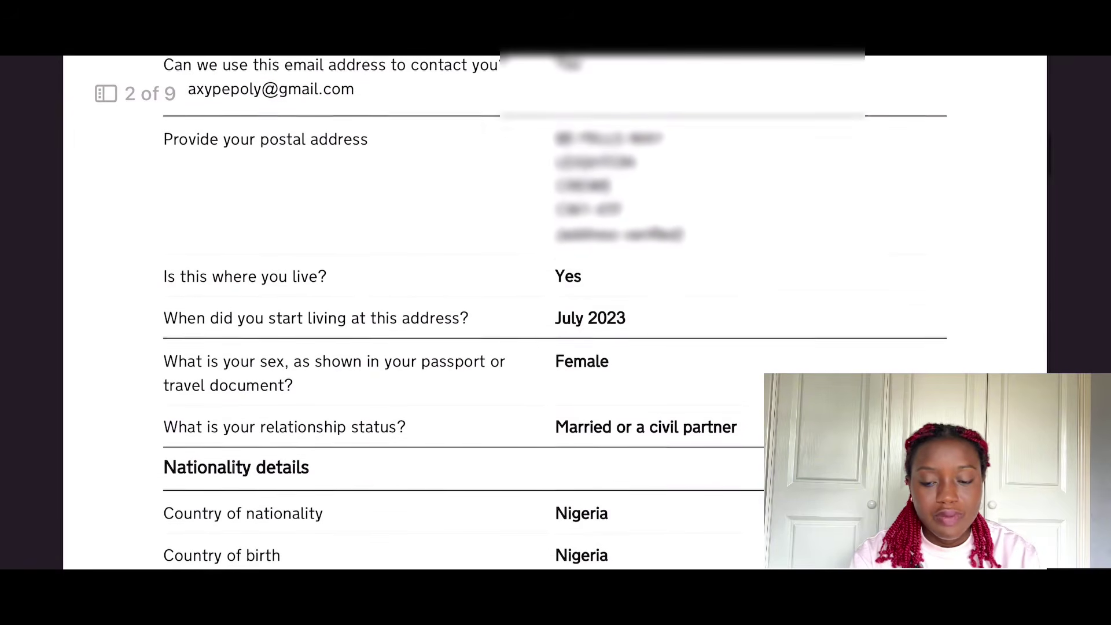
scroll(556, 312, "down", 2)
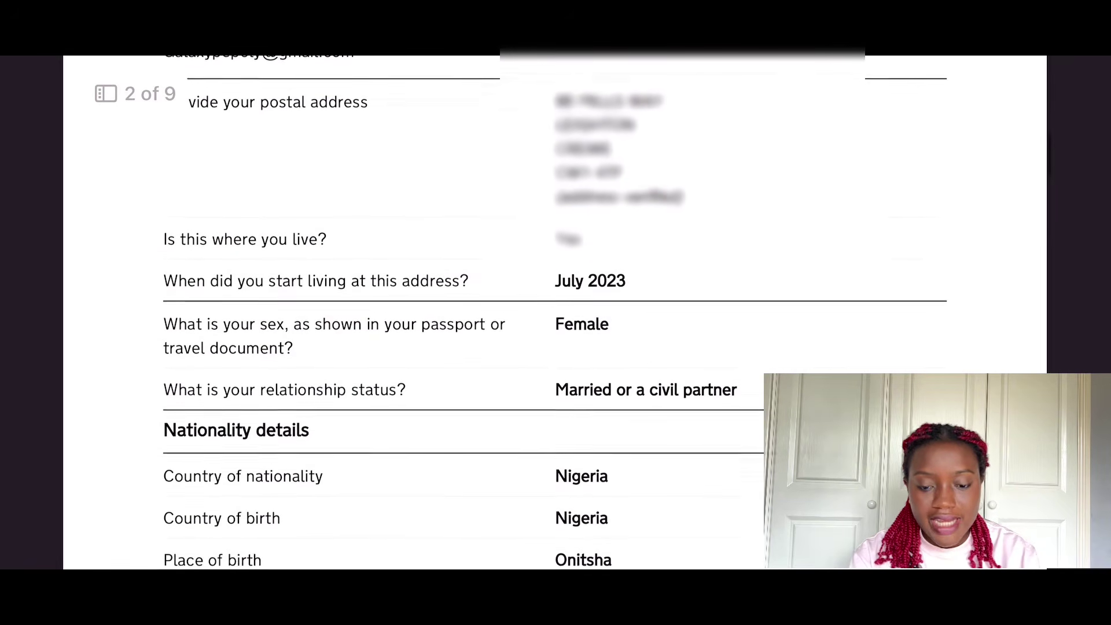
scroll(556, 312, "down", 2)
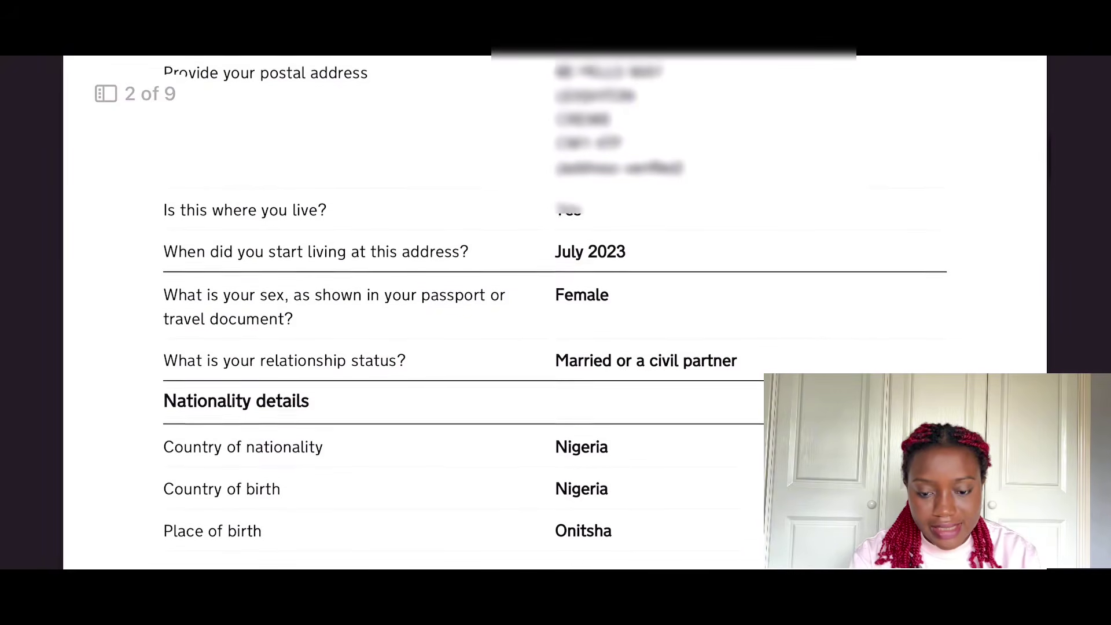
scroll(556, 313, "down", 2)
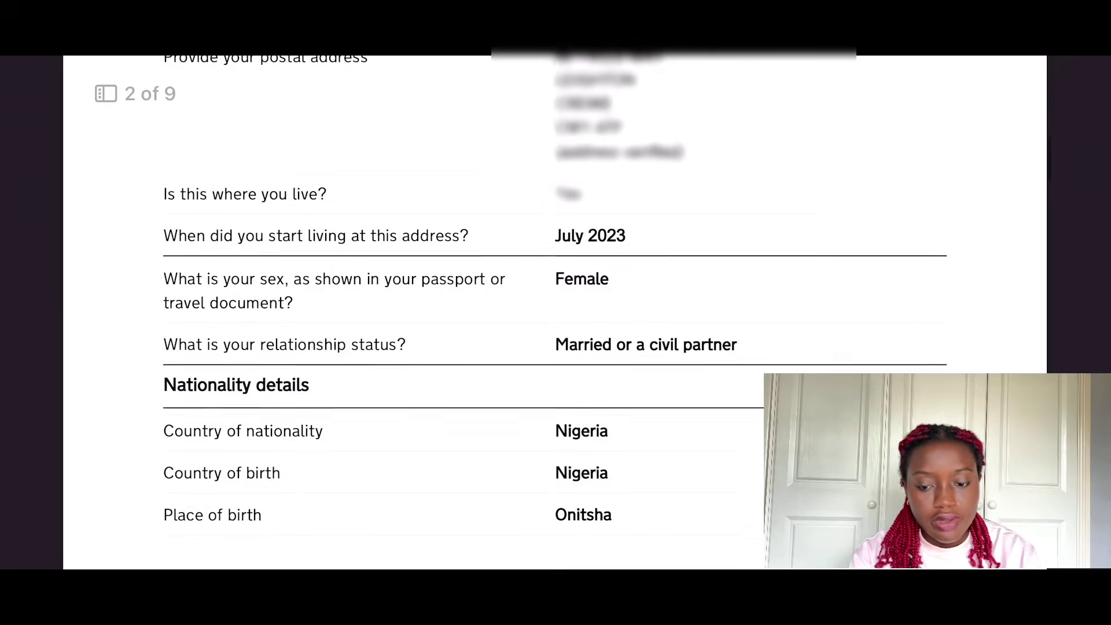
scroll(556, 313, "down", 1)
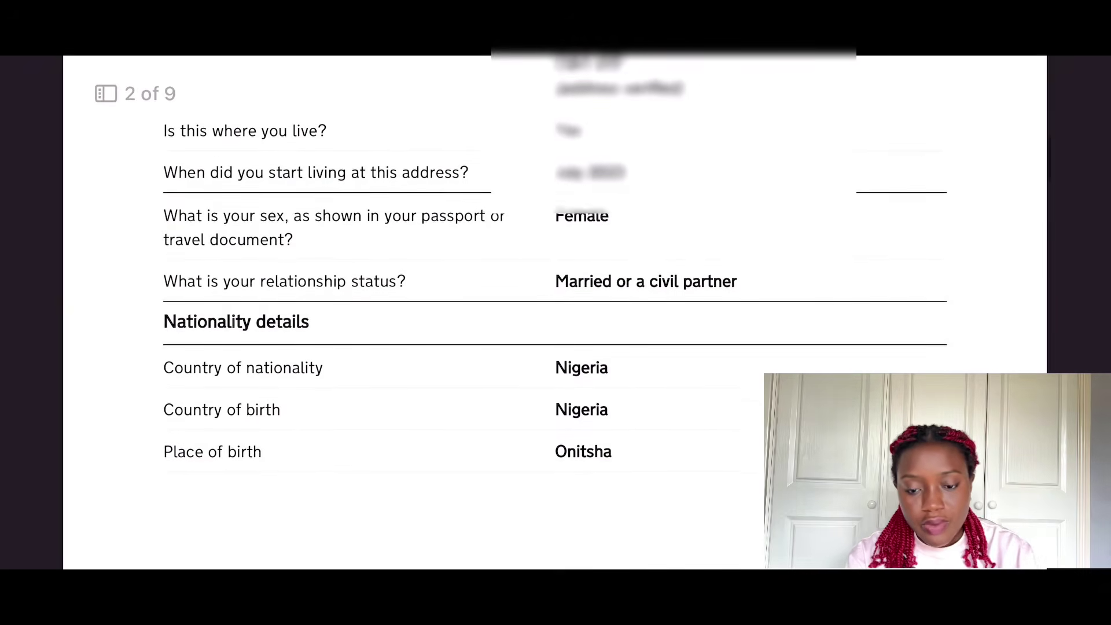
Finish reading the nationality details on page 2, then continue to the date of birth and passport questions on page 3
scroll(556, 312, "down", 3)
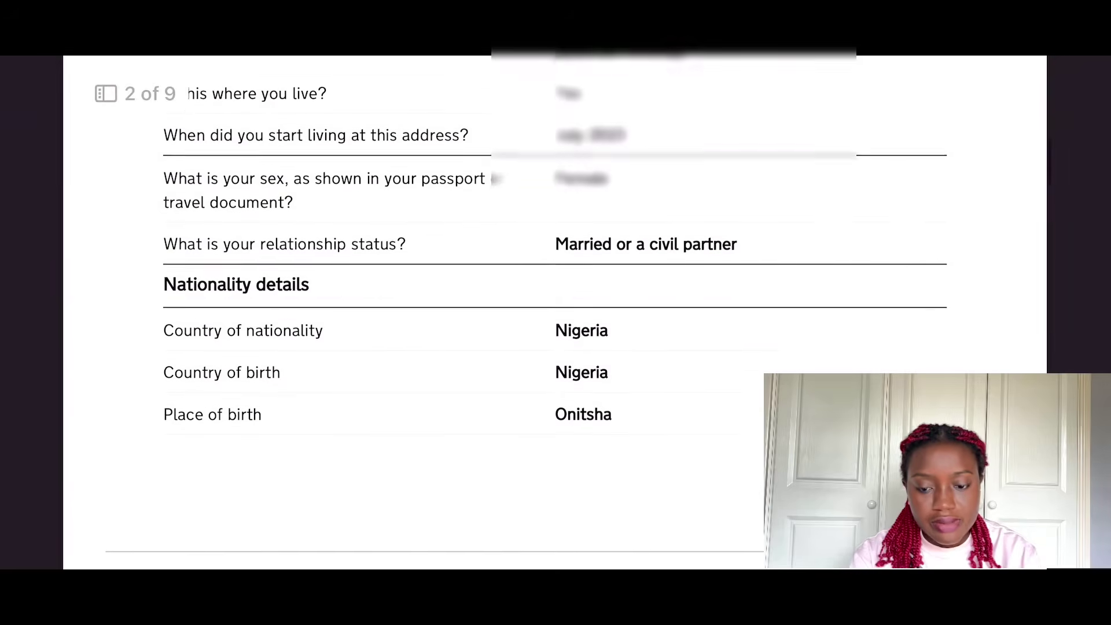
scroll(556, 312, "down", 1)
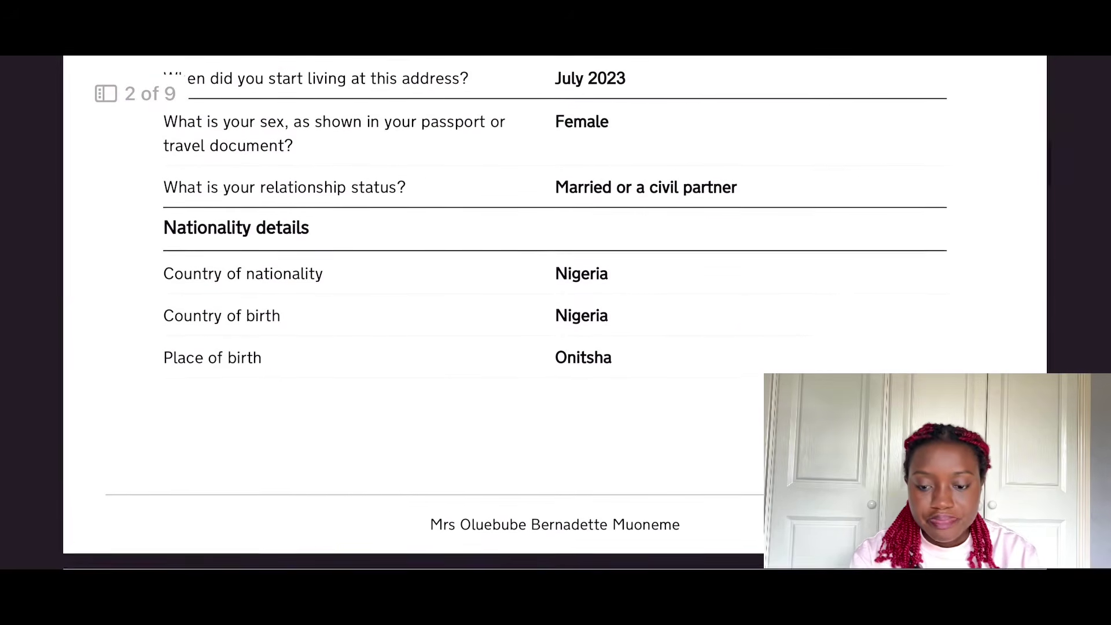
scroll(556, 312, "down", 1)
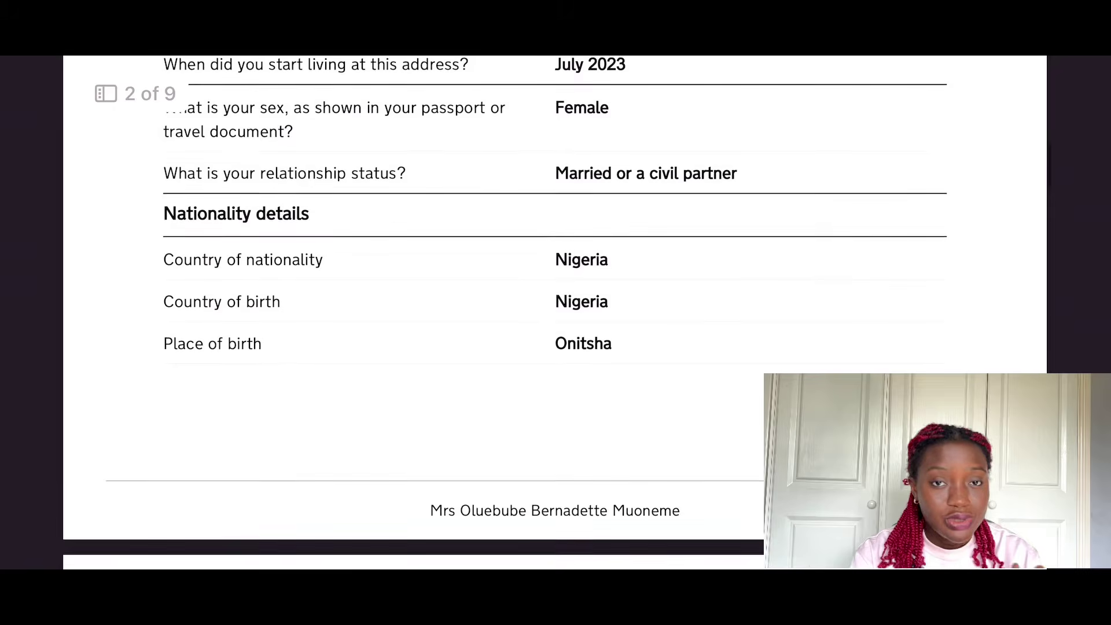
scroll(555, 313, "down", 1)
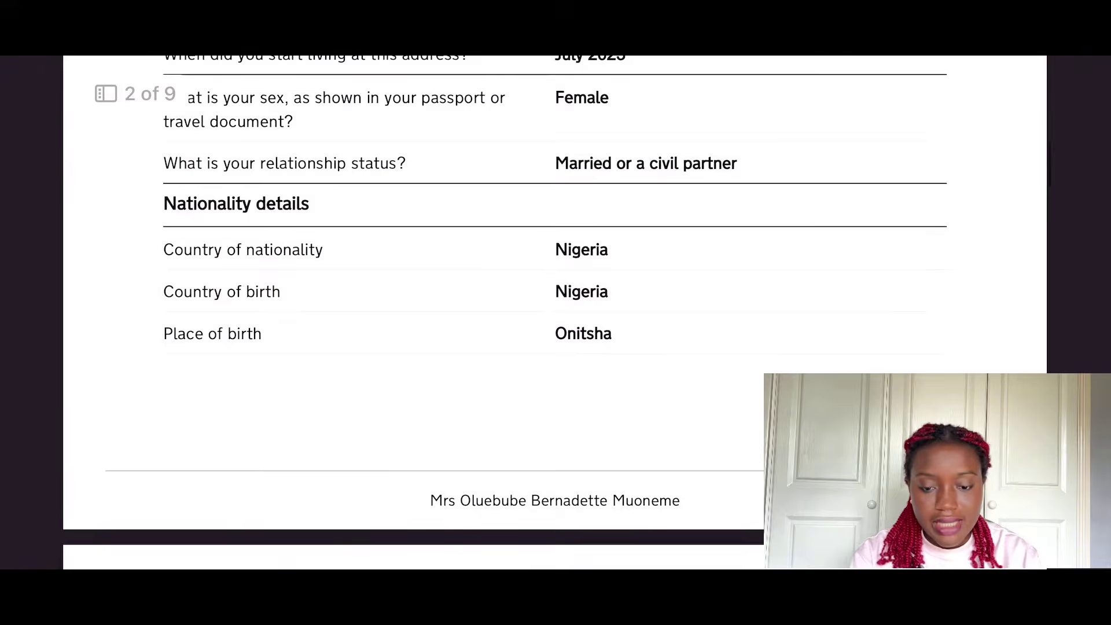
scroll(556, 312, "down", 1)
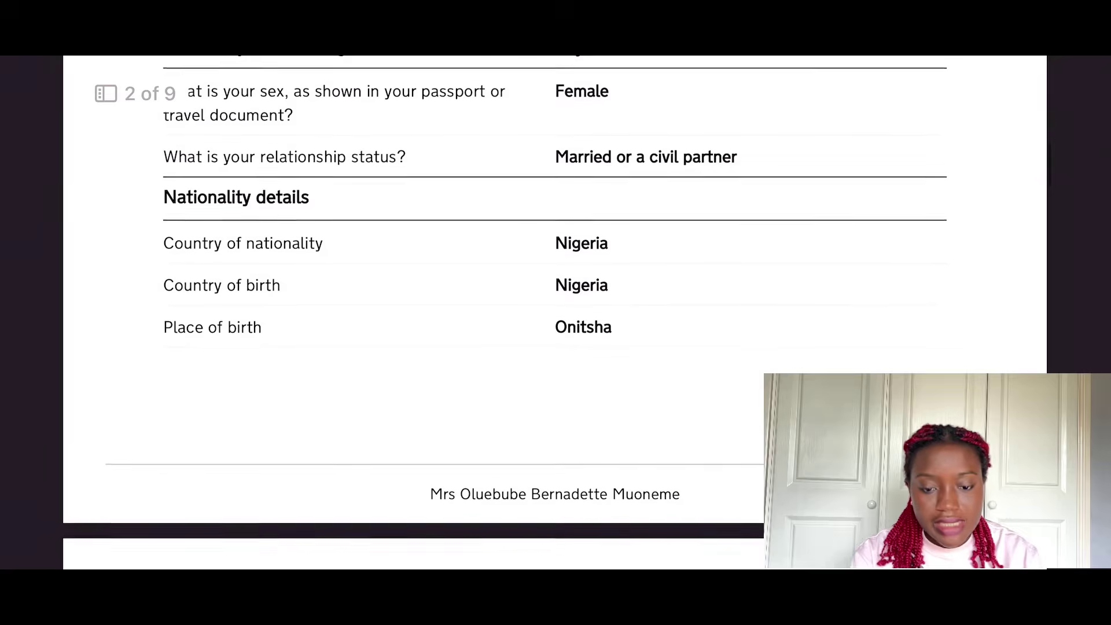
scroll(556, 313, "down", 1)
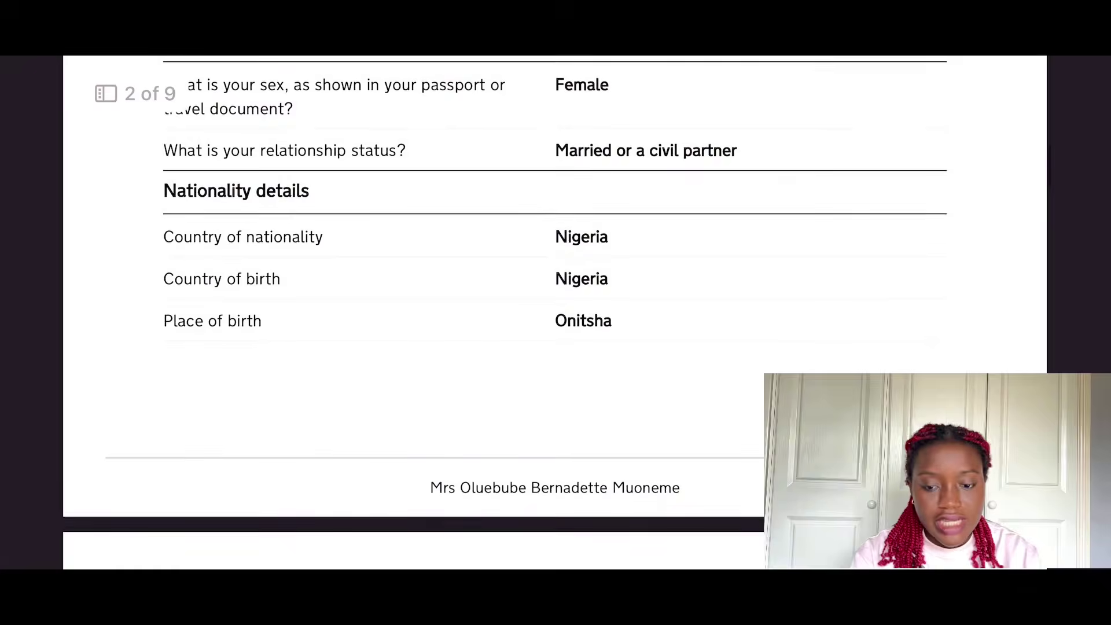
scroll(555, 313, "down", 6)
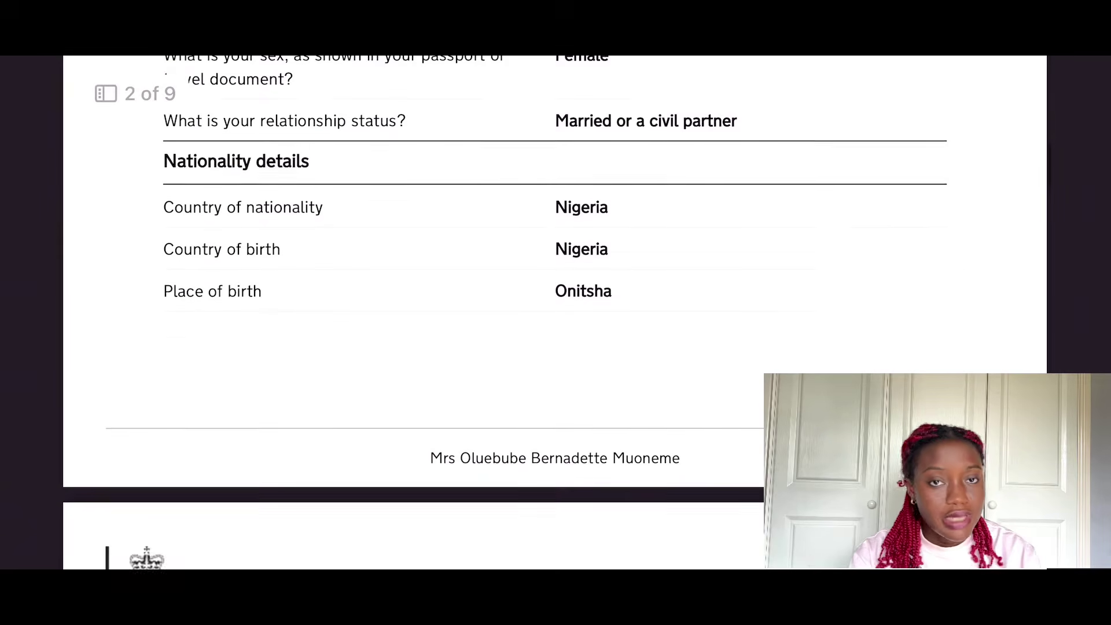
scroll(556, 313, "down", 1)
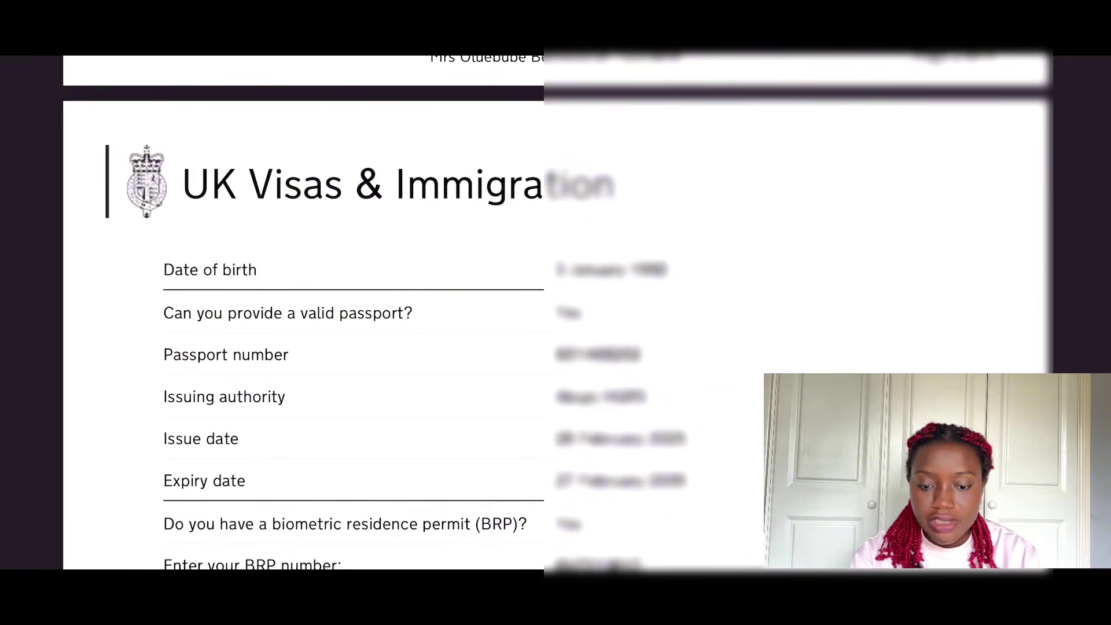
Review the passport, biometric residence permit and national identity card questions, including issuing authority, issue date and expiry date
scroll(555, 313, "down", 3)
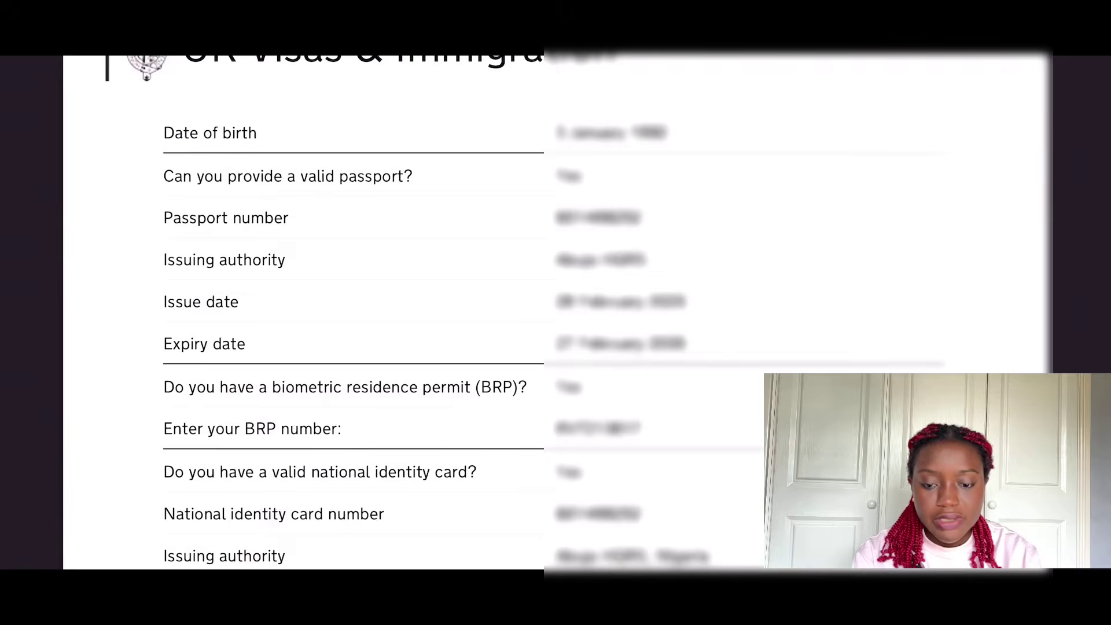
scroll(556, 313, "down", 3)
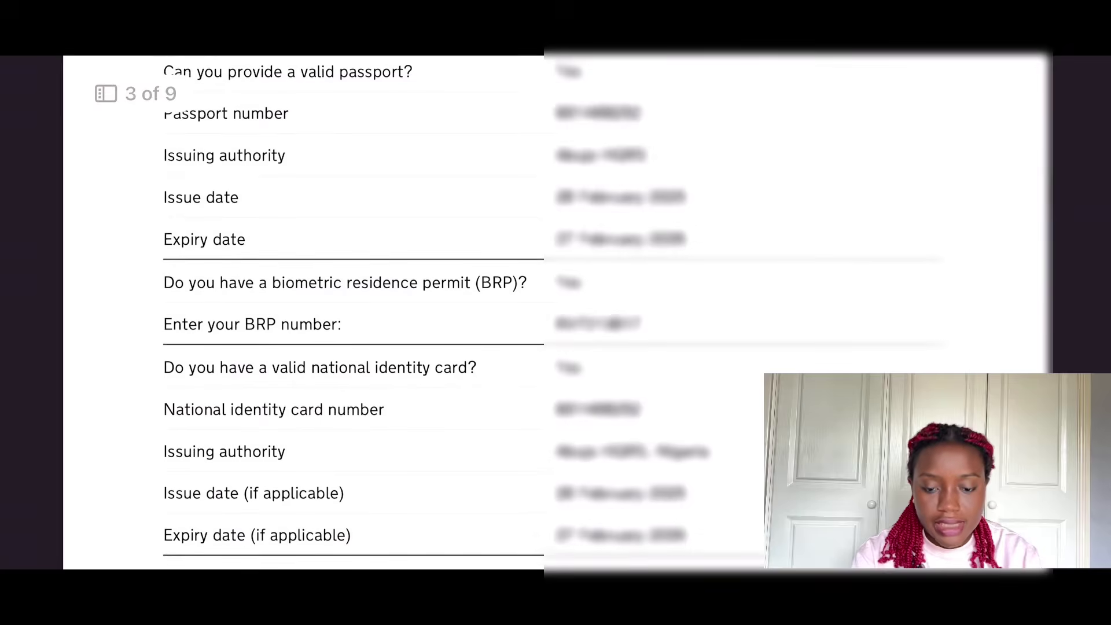
scroll(556, 312, "down", 1)
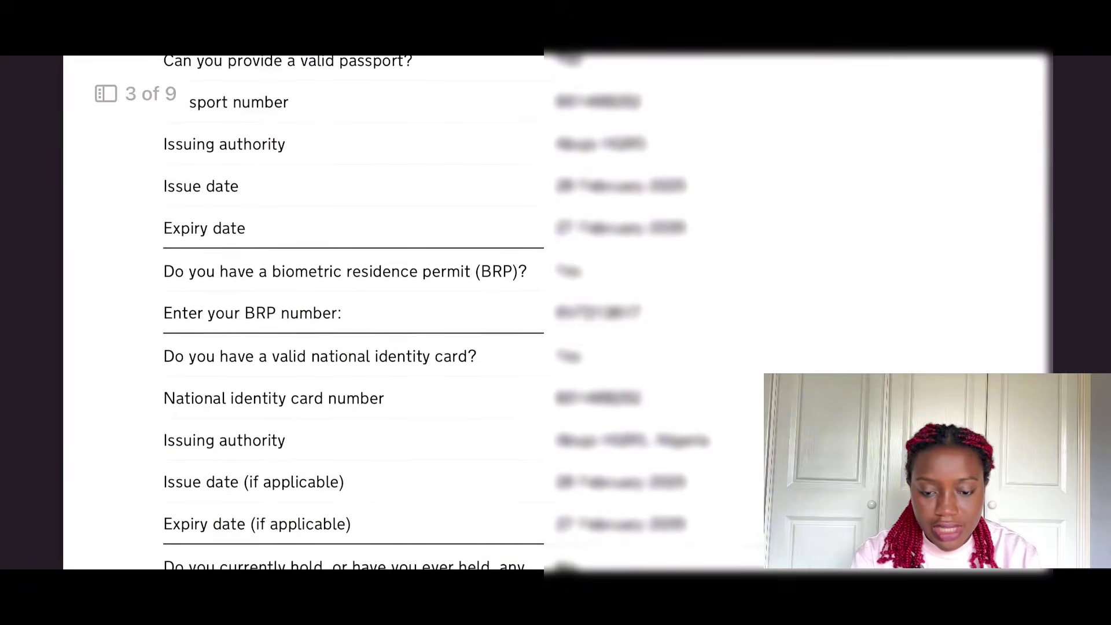
scroll(556, 313, "down", 1)
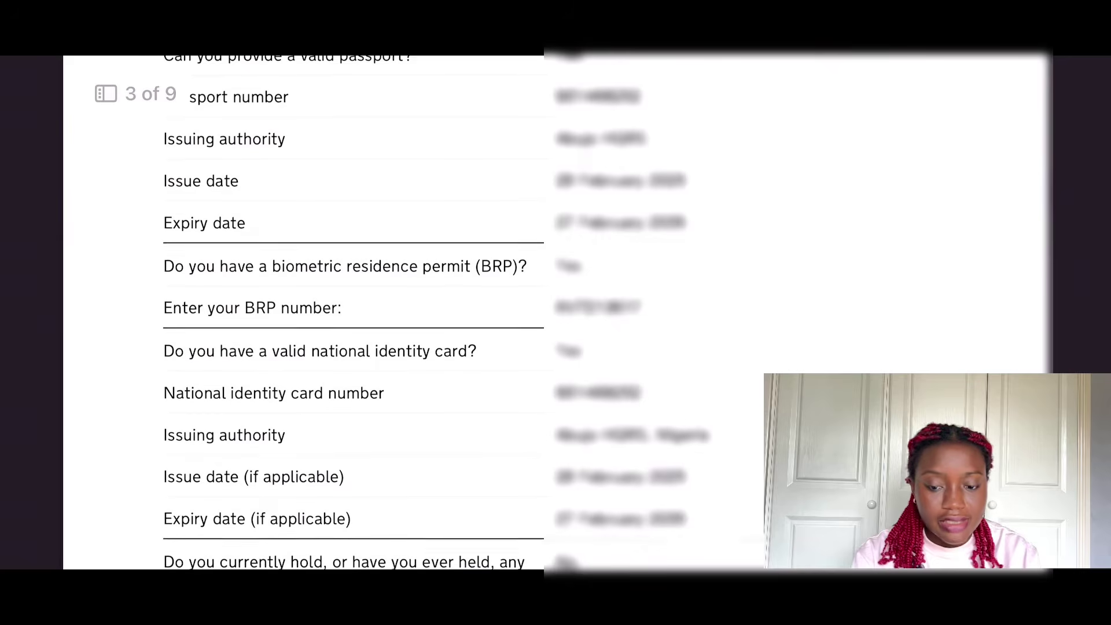
scroll(556, 313, "down", 2)
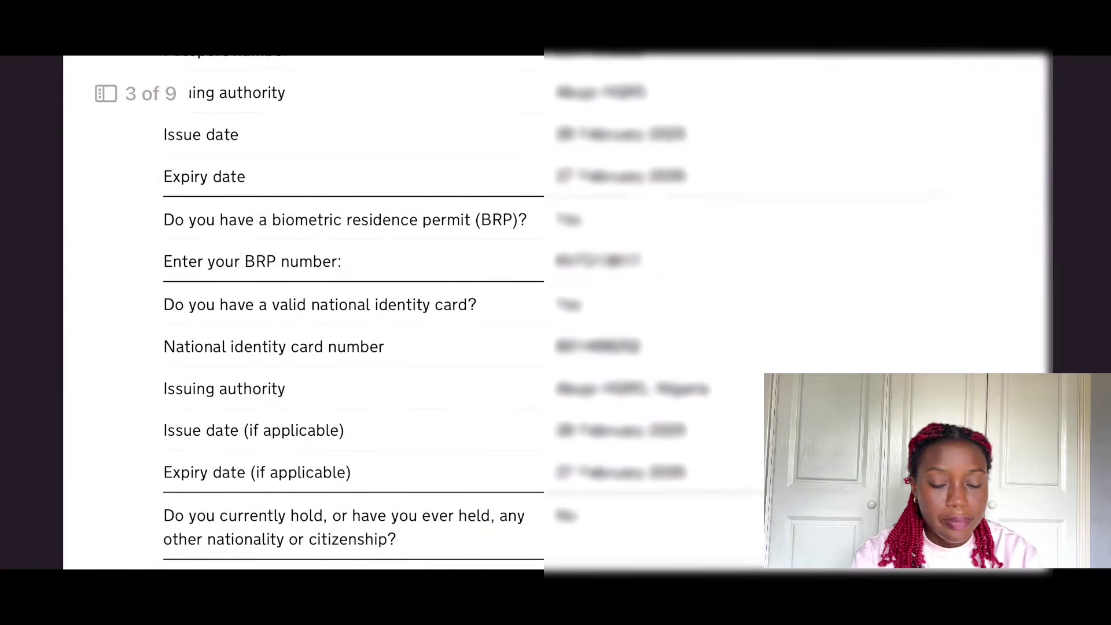
scroll(556, 313, "down", 2)
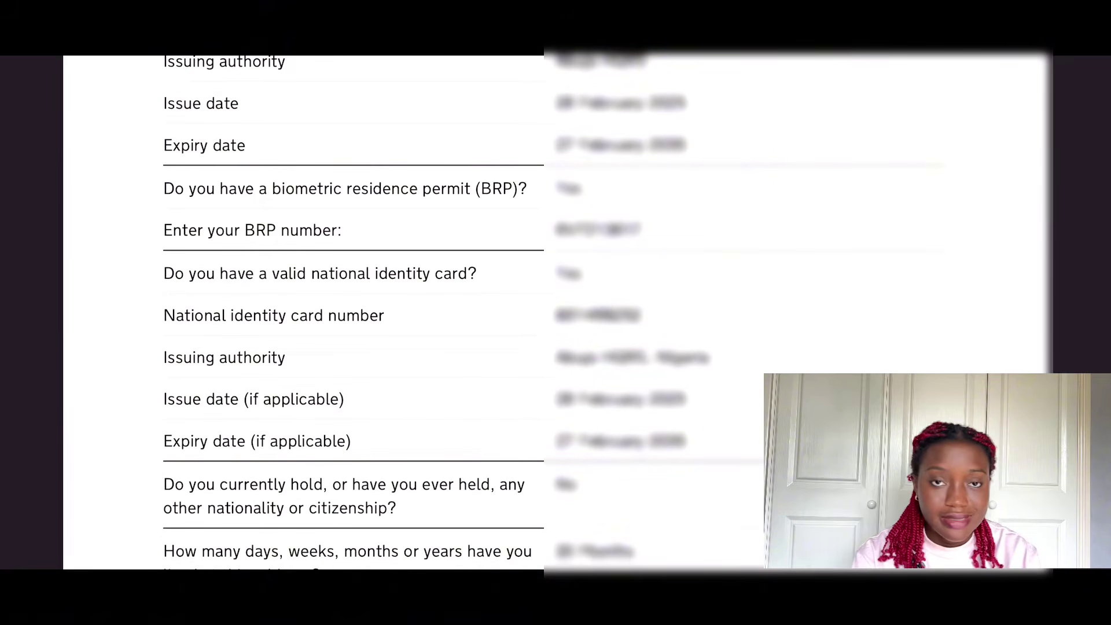
Read the questions on other nationalities, length of stay at the address, home ownership, telephone number and absences from the UK
scroll(556, 312, "down", 2)
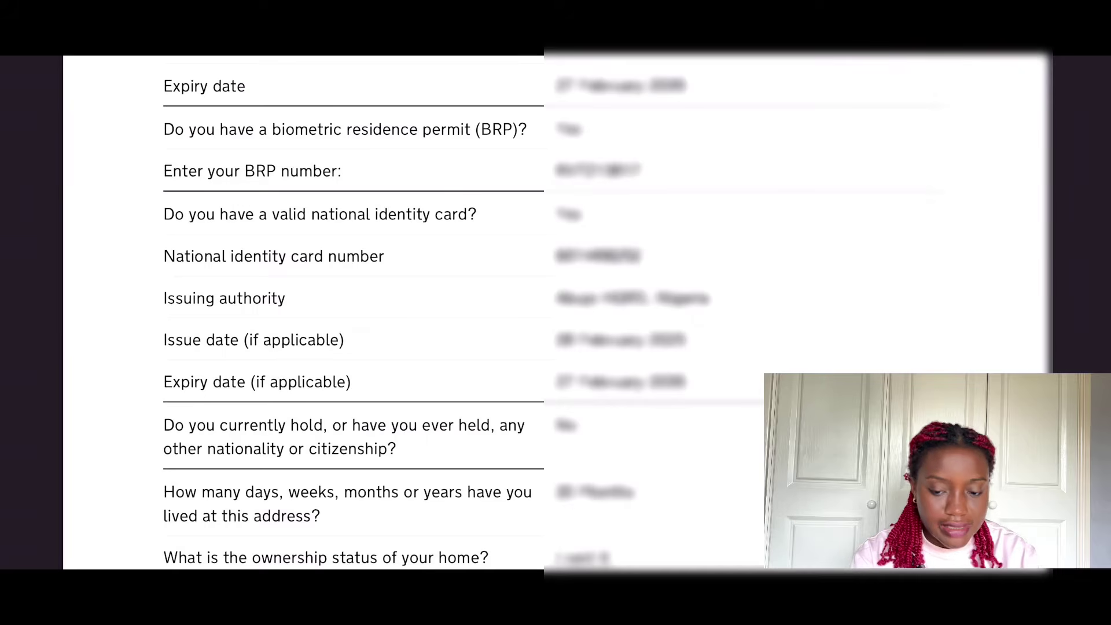
scroll(371, 312, "down", 3)
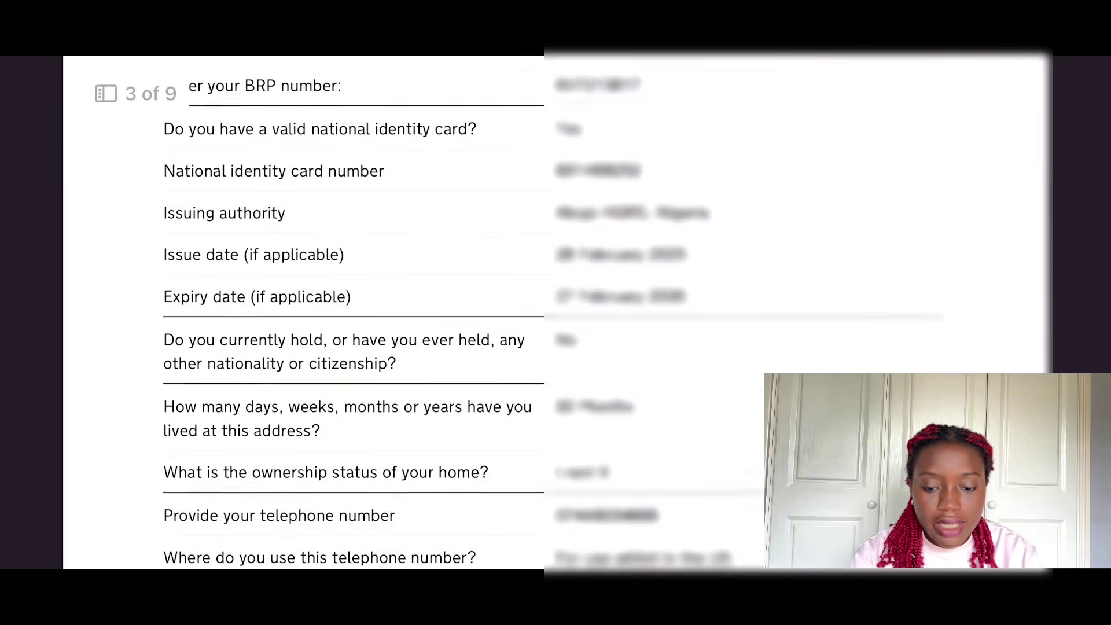
scroll(370, 312, "down", 2)
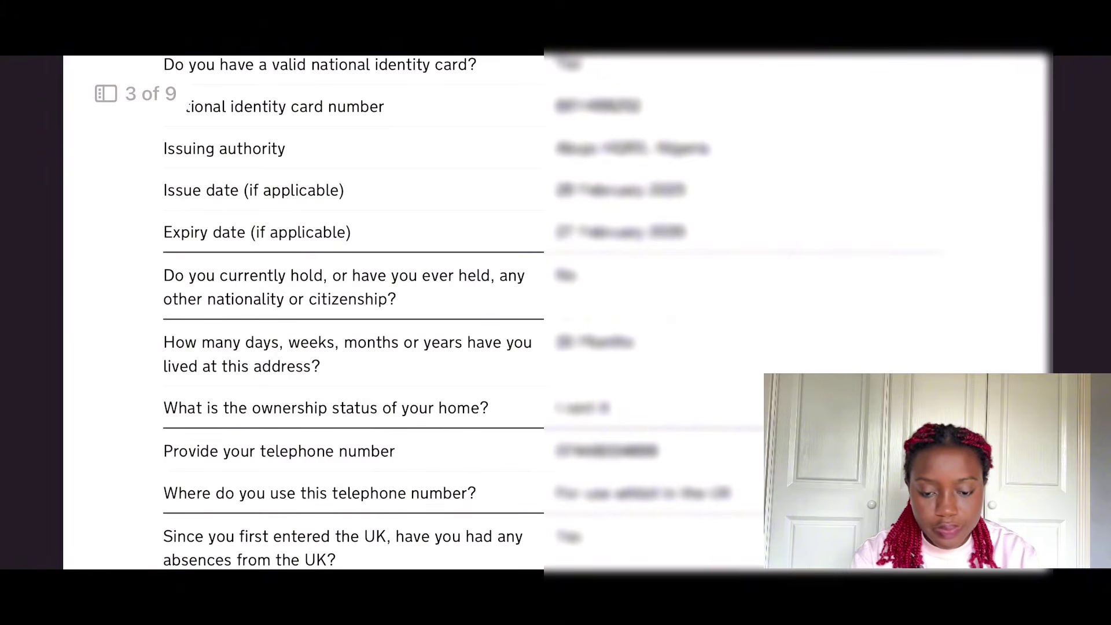
scroll(371, 313, "down", 1)
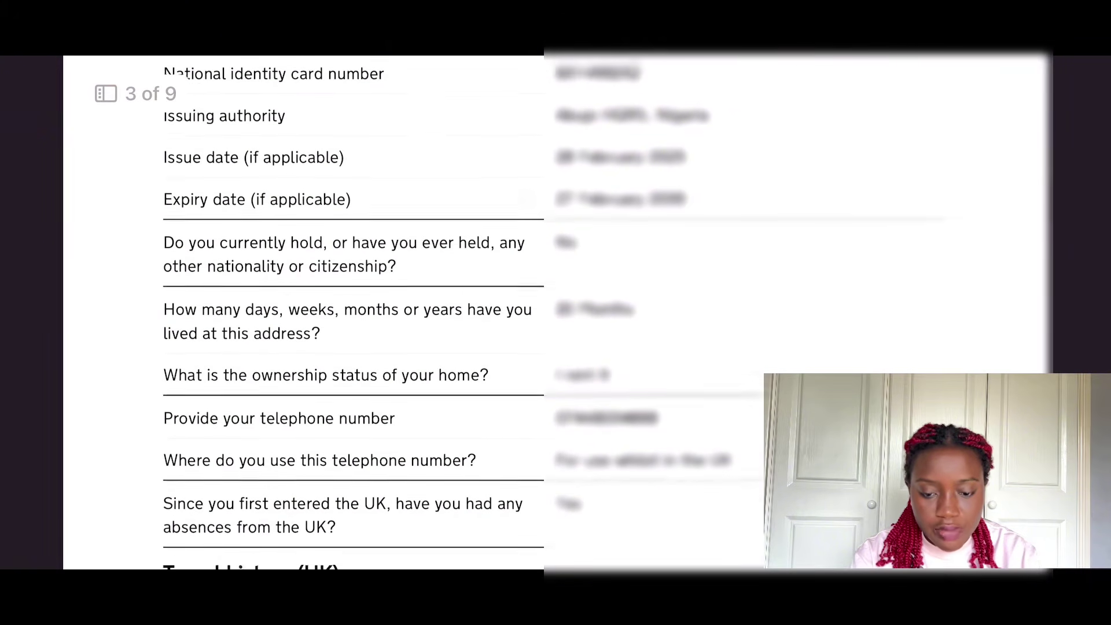
scroll(371, 312, "down", 3)
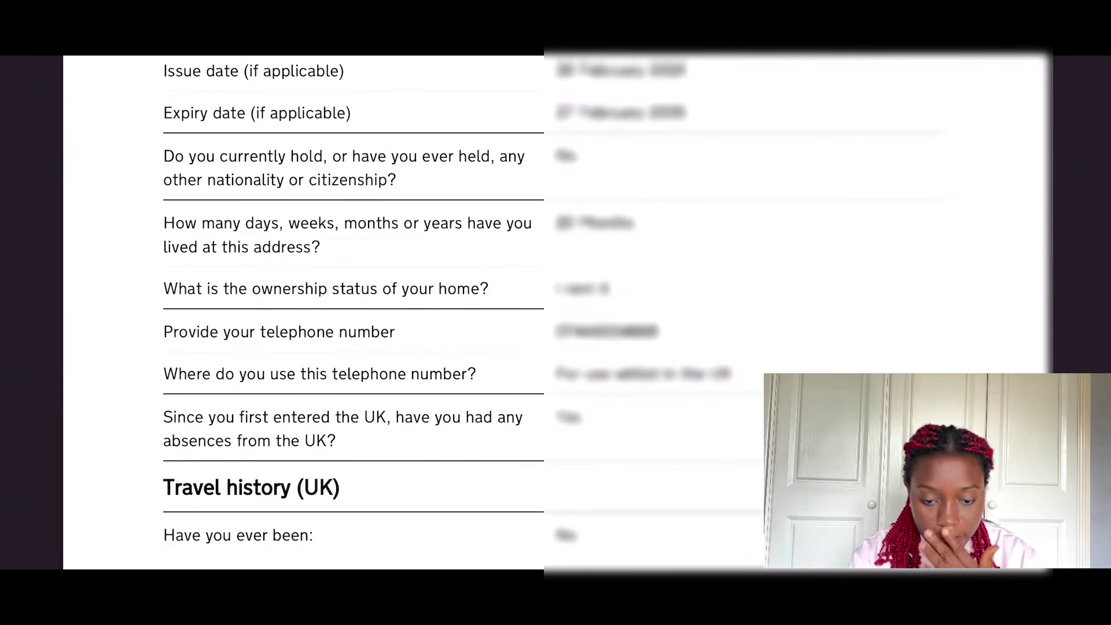
scroll(371, 313, "down", 3)
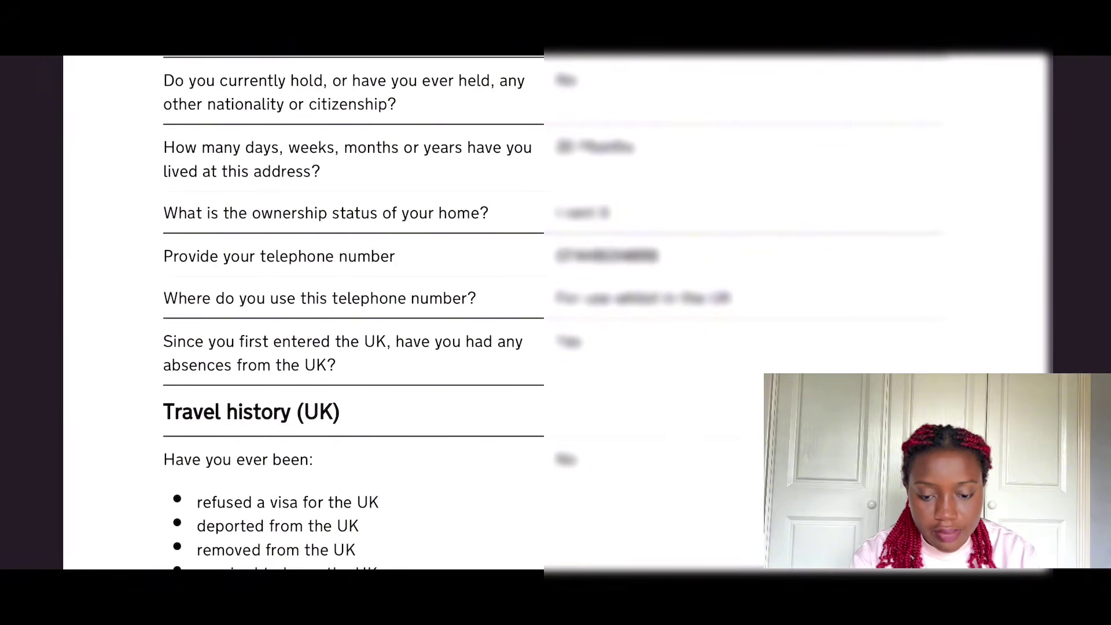
scroll(370, 312, "down", 2)
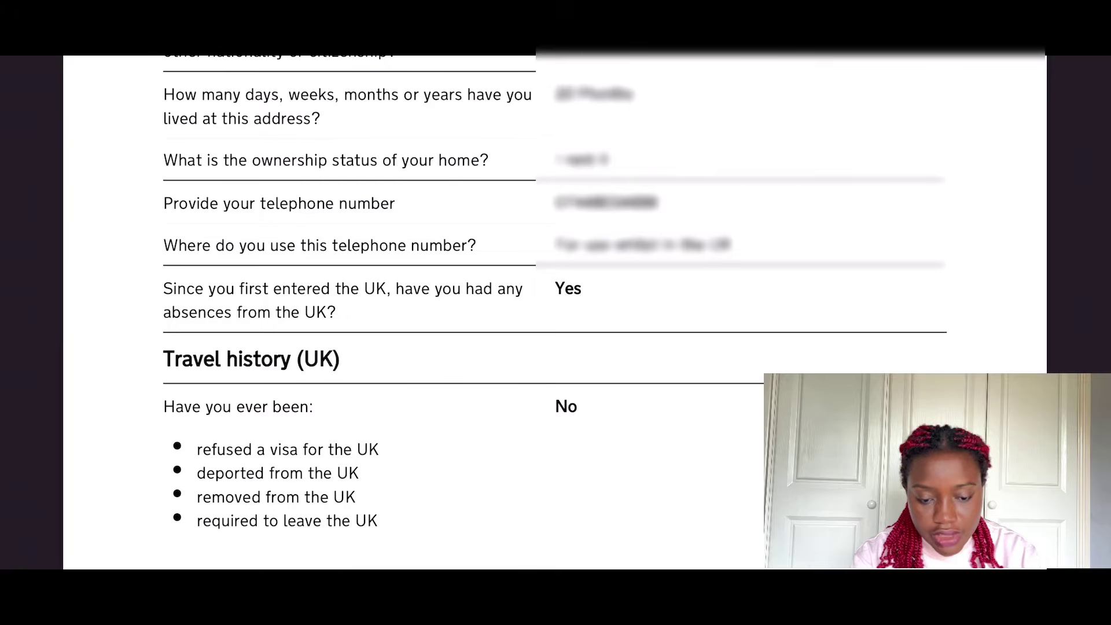
Examine the Travel history (UK) and Travel history (other) questions on visa refusals, deportation, removal and refused entry, up to the Other history section
scroll(556, 312, "down", 5)
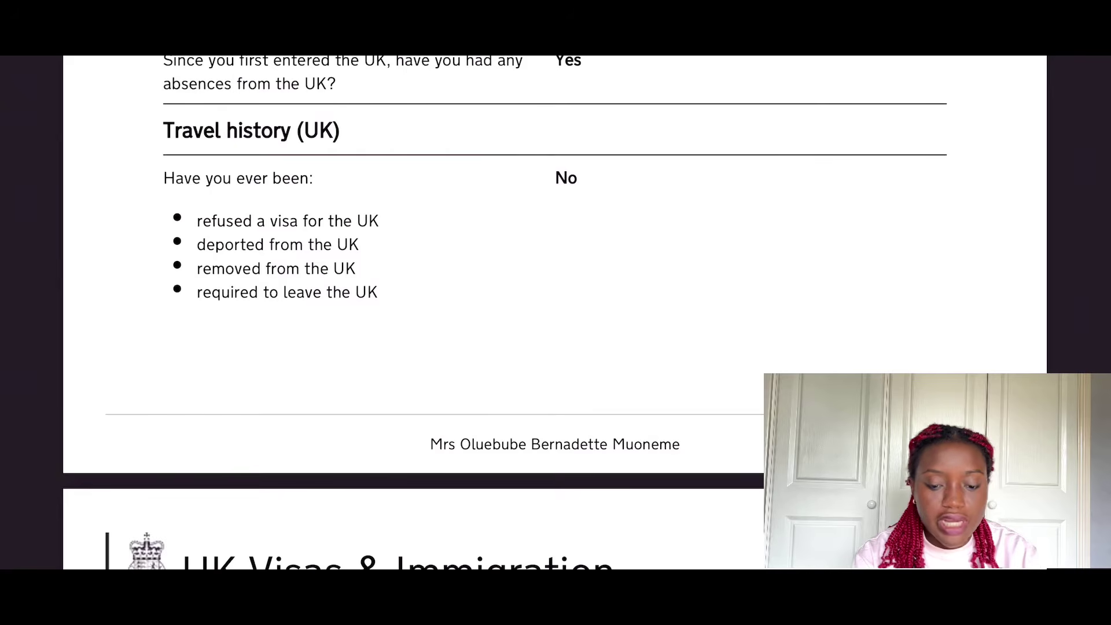
scroll(555, 313, "down", 6)
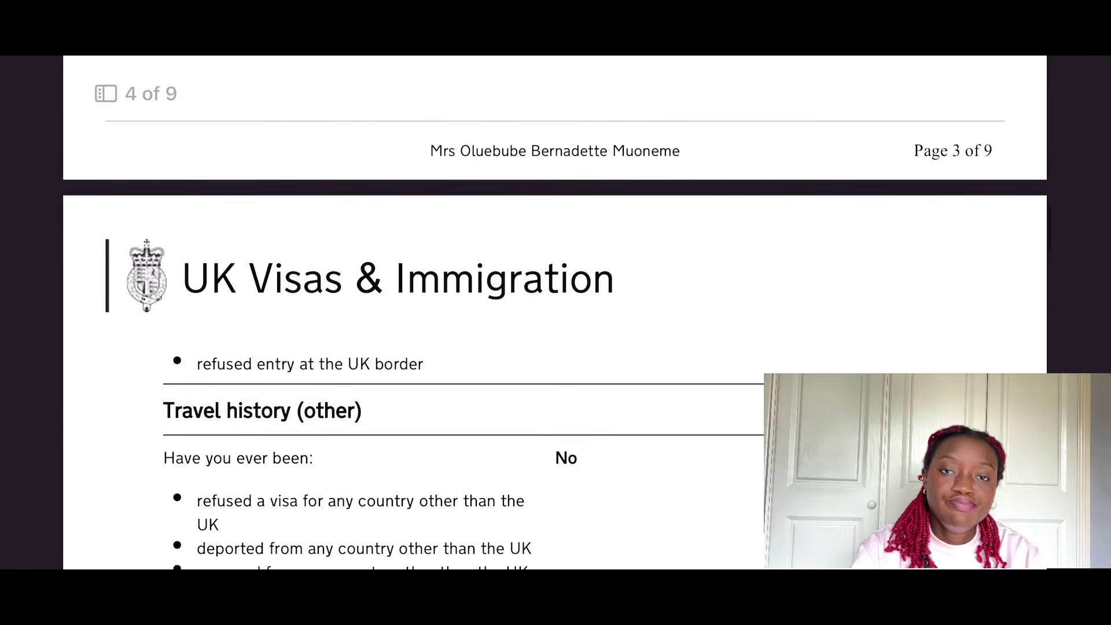
scroll(555, 312, "down", 3)
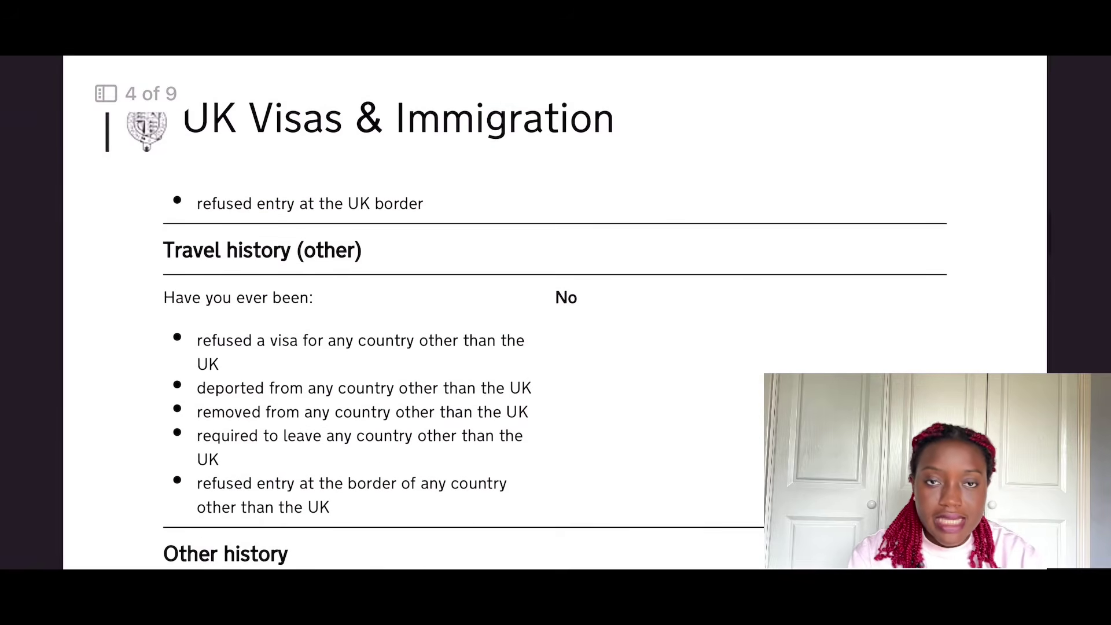
scroll(556, 312, "down", 2)
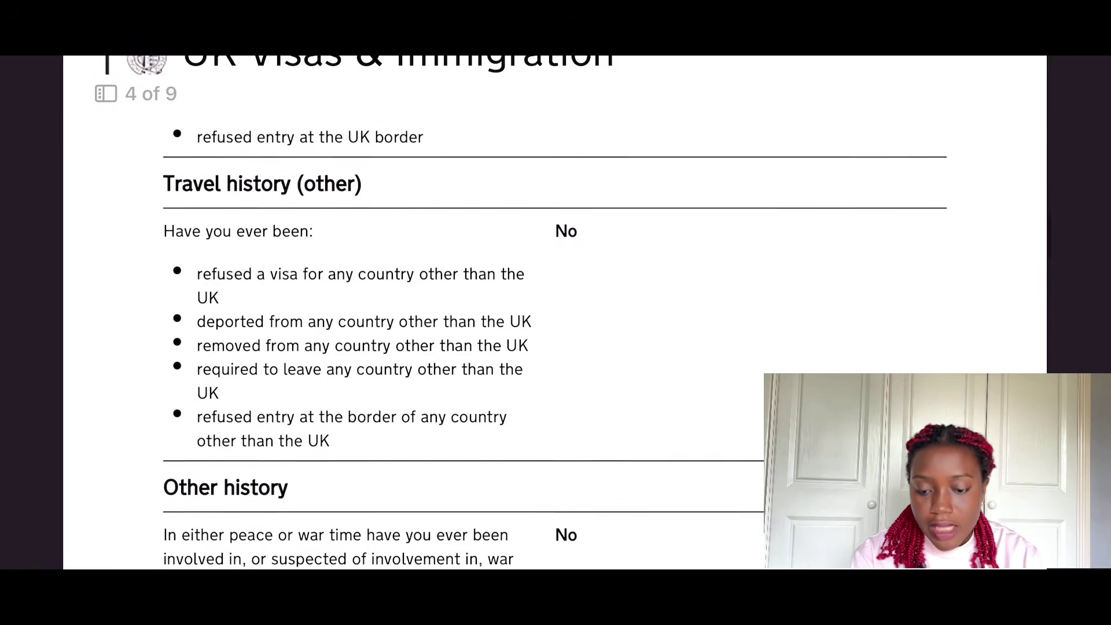
scroll(555, 312, "down", 1)
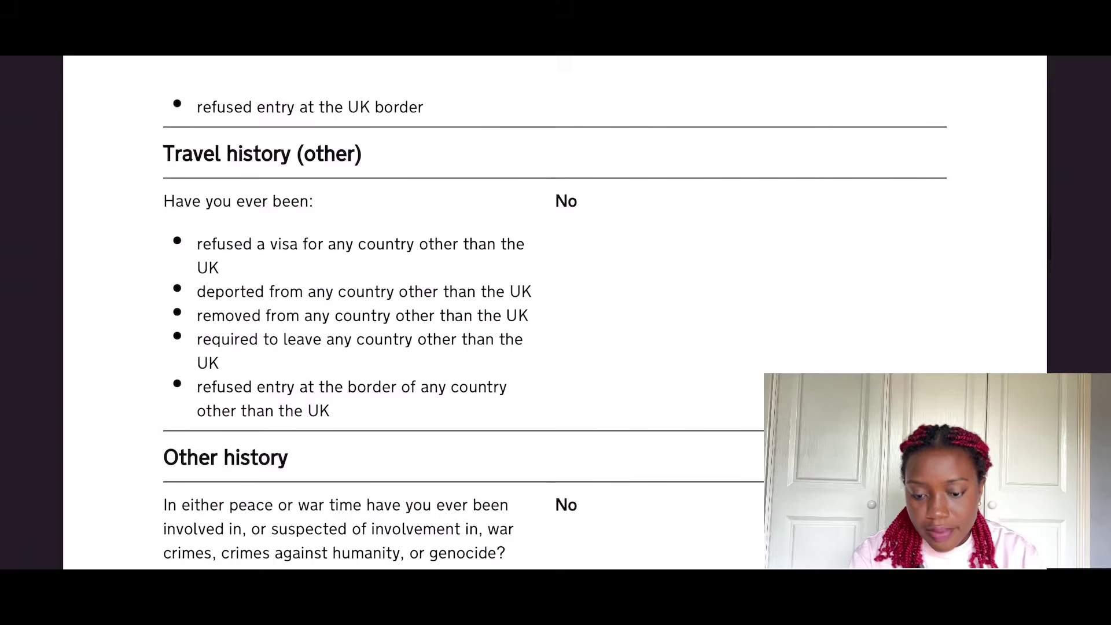
scroll(556, 313, "down", 2)
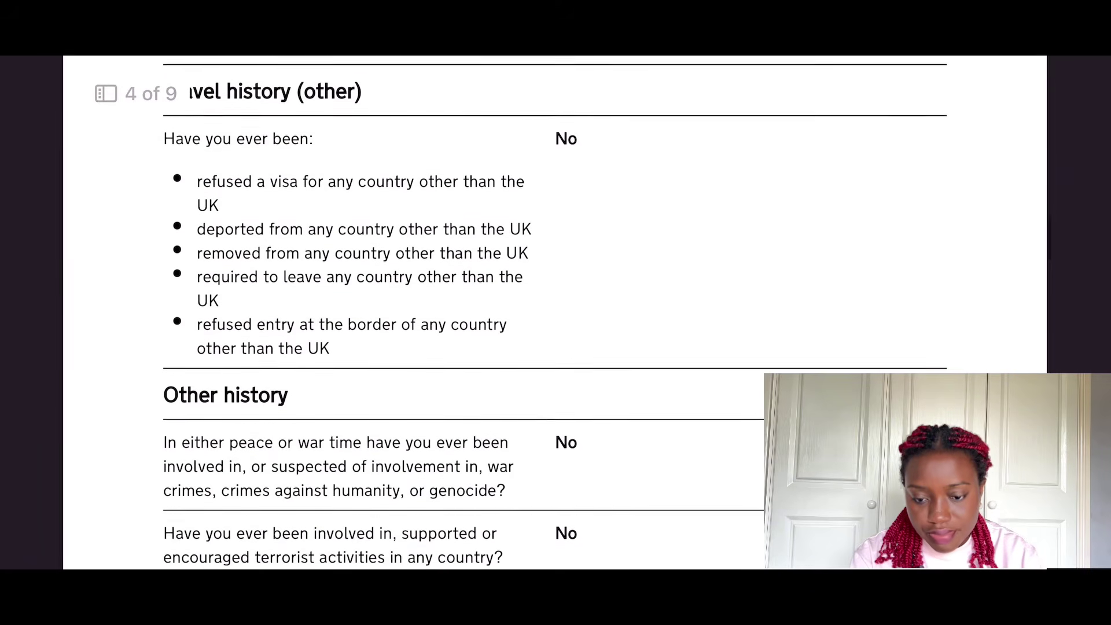